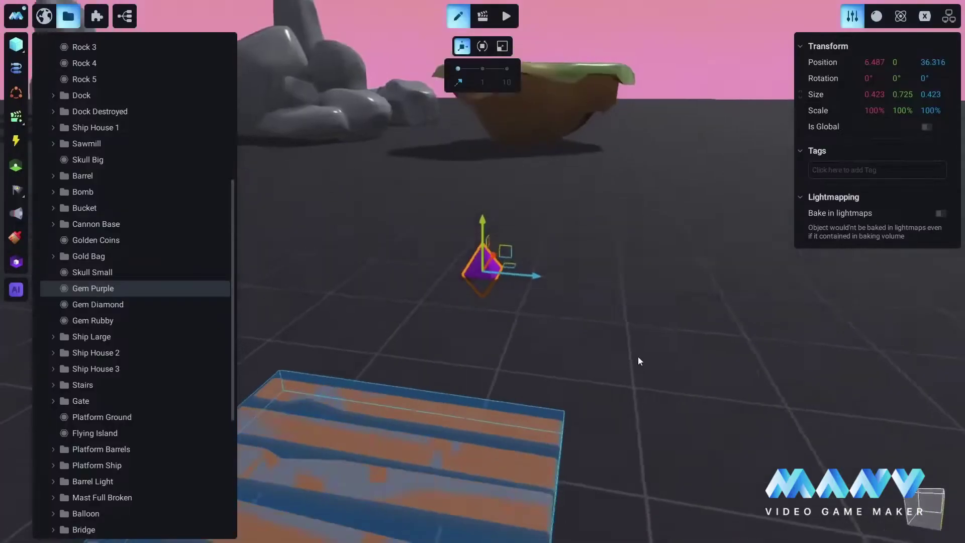
# Step: Raise the purple gem above the ground to a Y position of about 1.215
pyautogui.press('f')
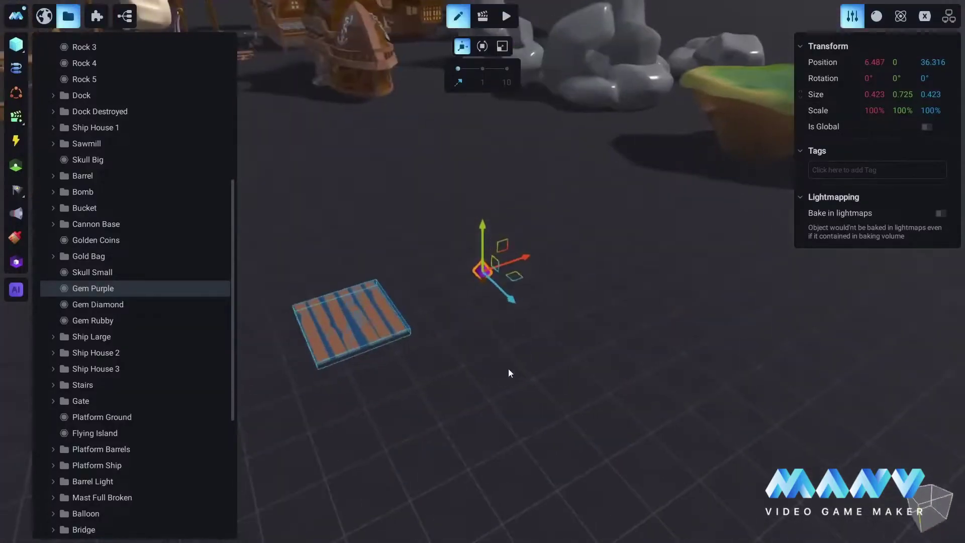
pyautogui.moveTo(482, 221); pyautogui.dragTo(482, 167)
pyautogui.scroll(-3, 555, 255)
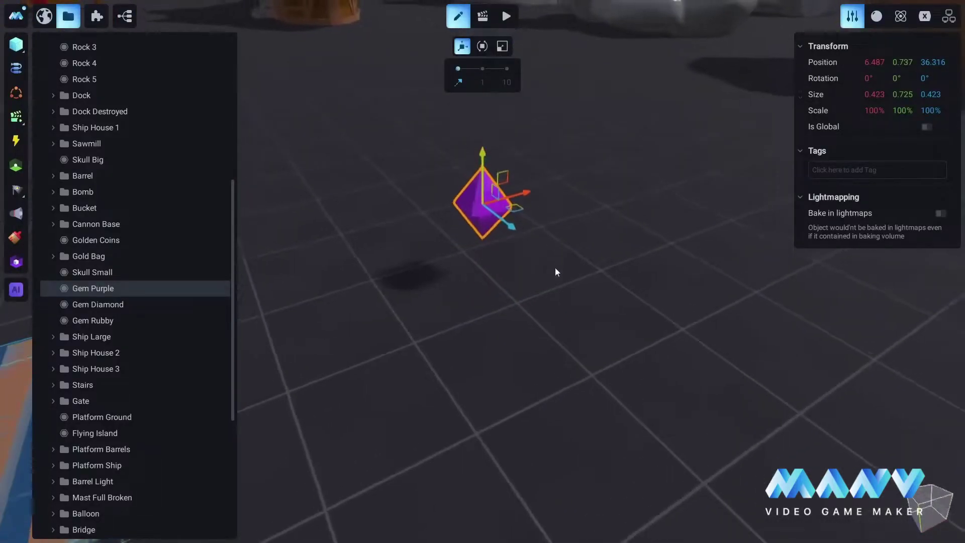
pyautogui.moveTo(555, 255); pyautogui.dragTo(550, 221, button='right')
pyautogui.moveTo(550, 221); pyautogui.dragTo(550, 188)
pyautogui.moveTo(508, 284); pyautogui.dragTo(615, 275, button='right')
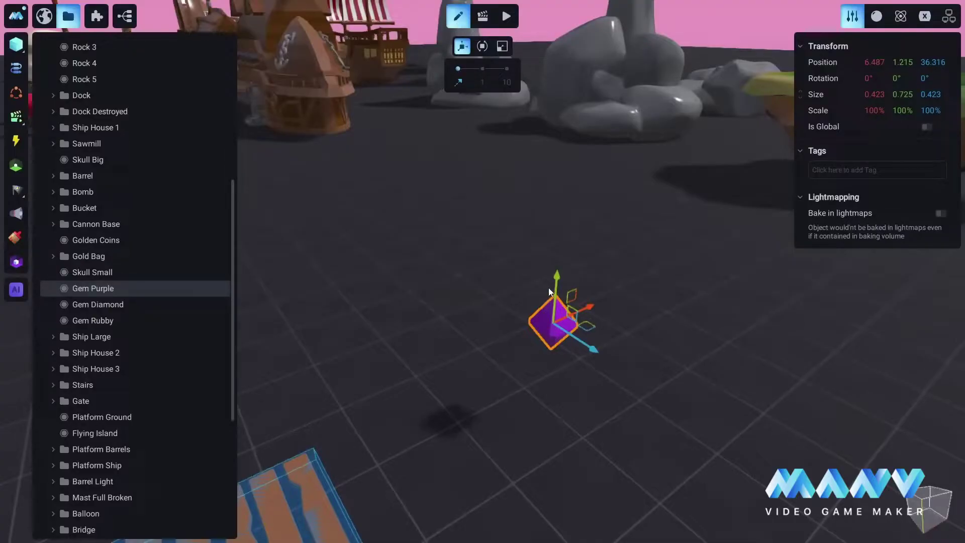
pyautogui.moveTo(536, 318); pyautogui.dragTo(674, 335, button='right')
pyautogui.moveTo(494, 232); pyautogui.dragTo(526, 285, button='right')
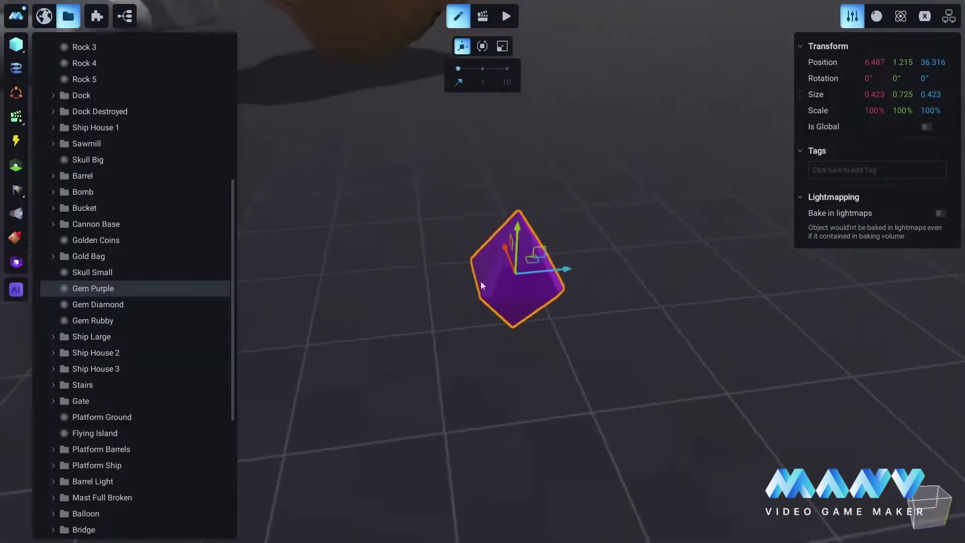
# Step: Move Gem Purple out of the Pirate Platformer Assets folder to just below Platform Single, and set its material shader to Glass
pyautogui.moveTo(86, 291); pyautogui.dragTo(110, 212)
pyautogui.moveTo(278, 212); pyautogui.dragTo(646, 200, button='right')
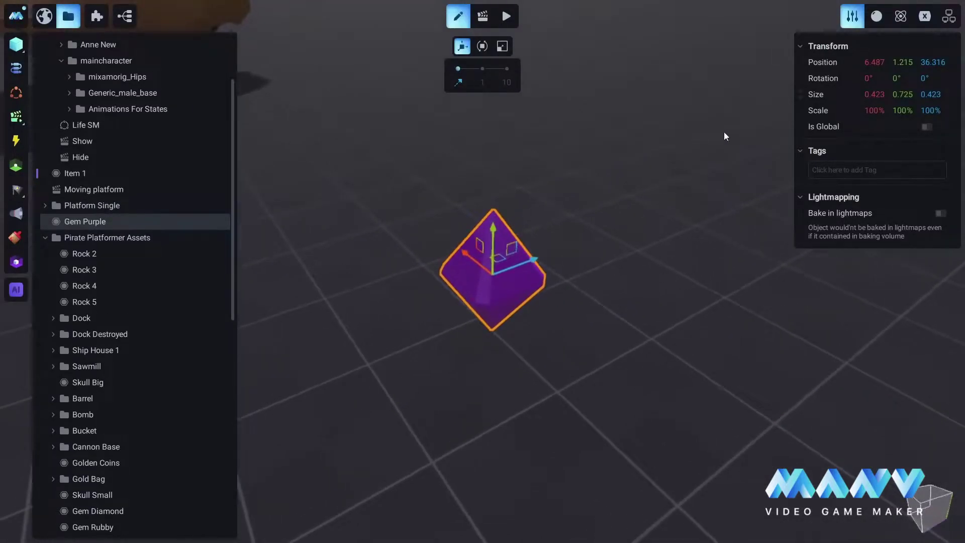
pyautogui.click(876, 16)
pyautogui.moveTo(575, 357); pyautogui.dragTo(527, 328, button='right')
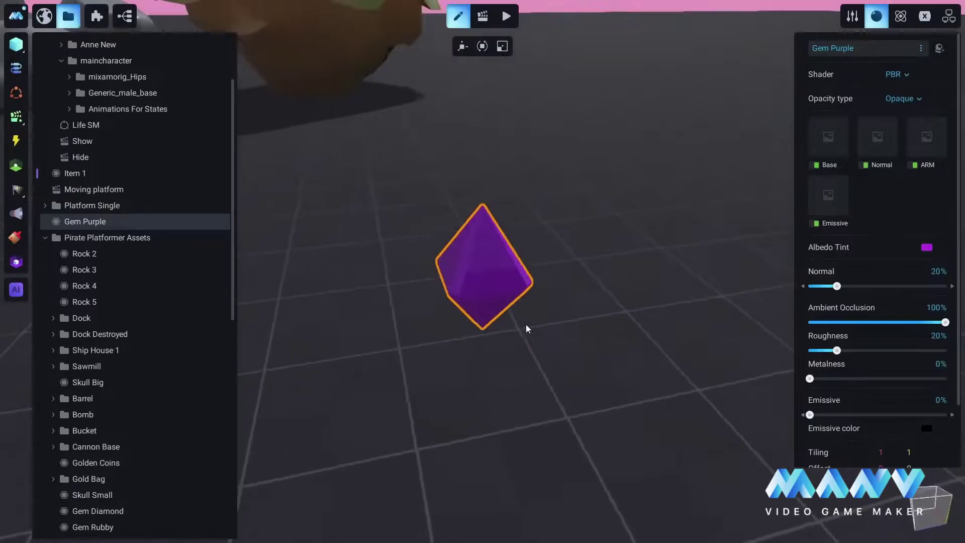
pyautogui.click(897, 74)
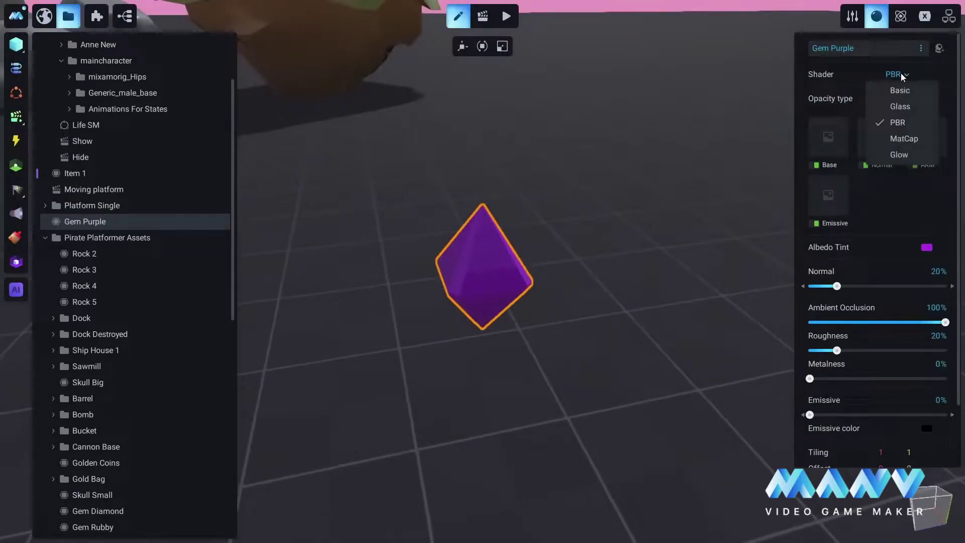
pyautogui.click(911, 107)
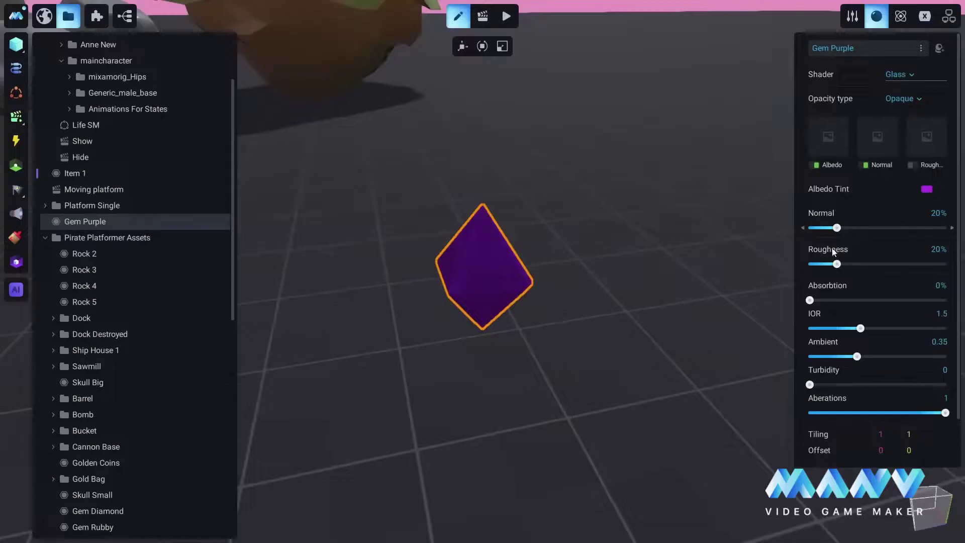
pyautogui.moveTo(497, 384); pyautogui.dragTo(455, 273, button='middle')
pyautogui.moveTo(447, 340); pyautogui.dragTo(697, 219, button='middle')
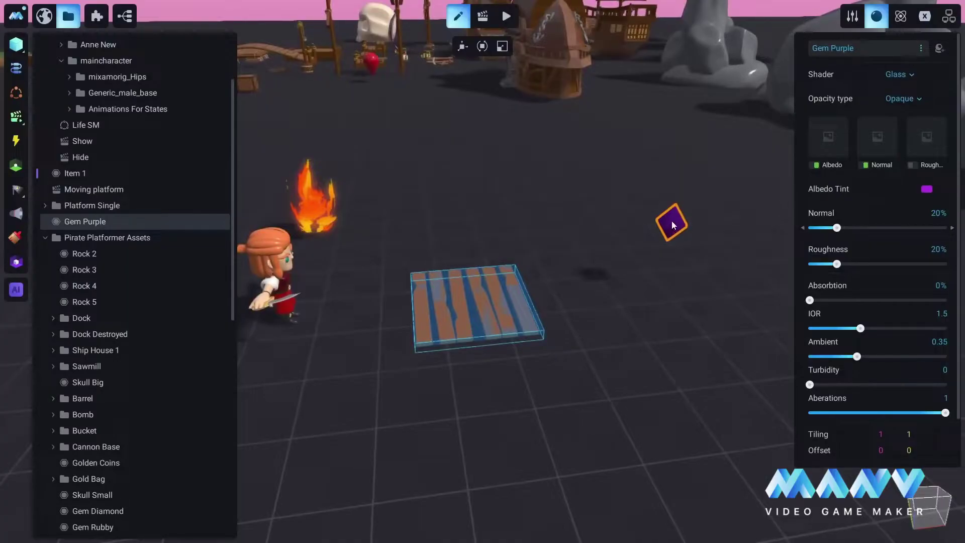
pyautogui.moveTo(638, 277); pyautogui.dragTo(643, 232, button='middle')
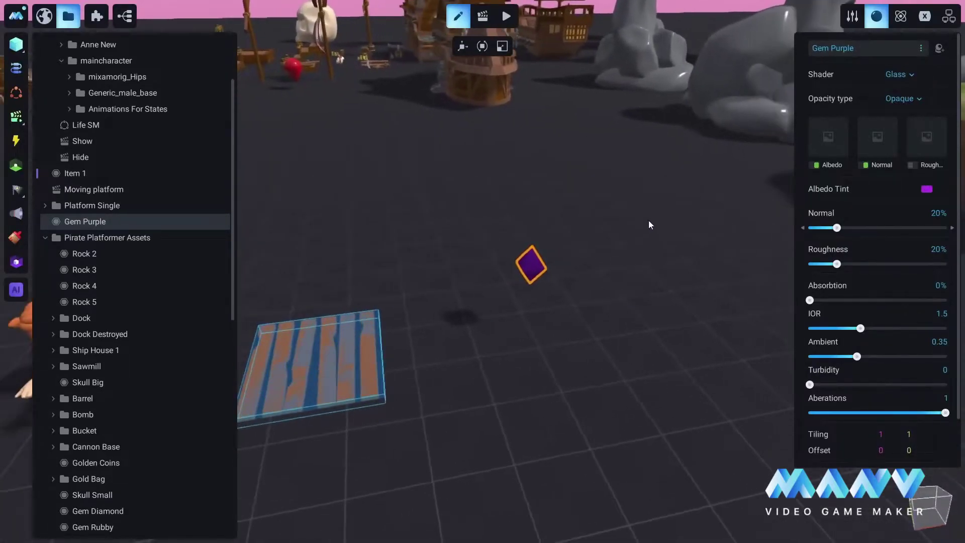
# Step: Make the purple gem physical and set its rigidbody type to Ghost
pyautogui.click(900, 17)
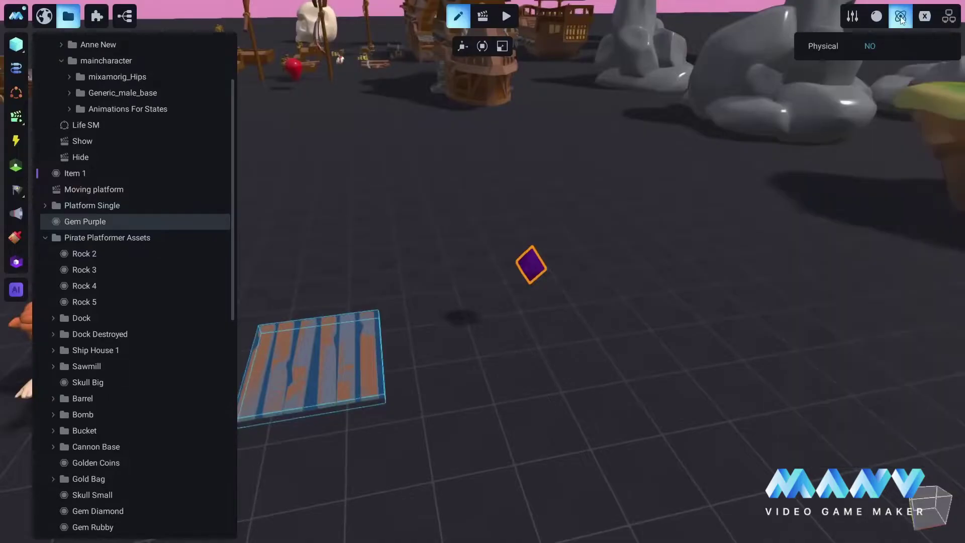
pyautogui.click(870, 47)
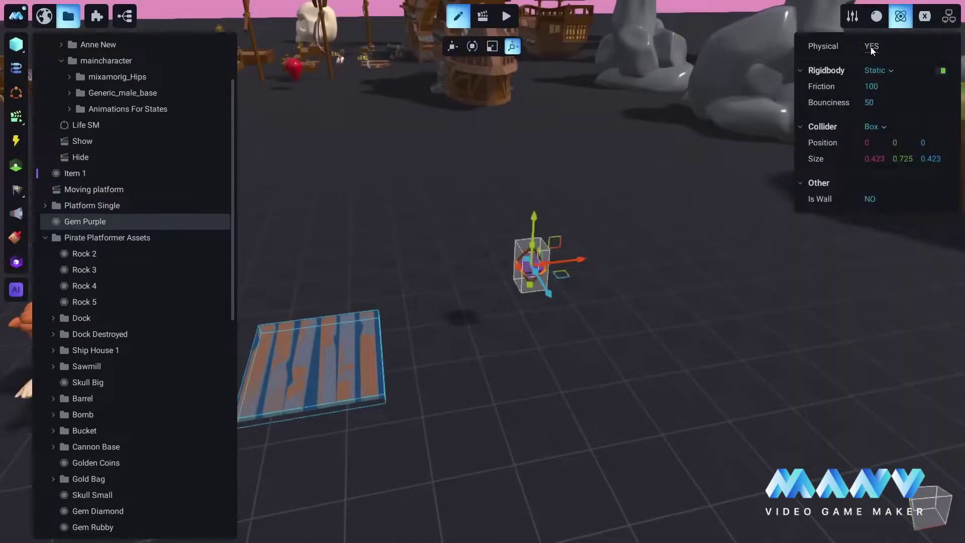
pyautogui.scroll(5, 658, 297)
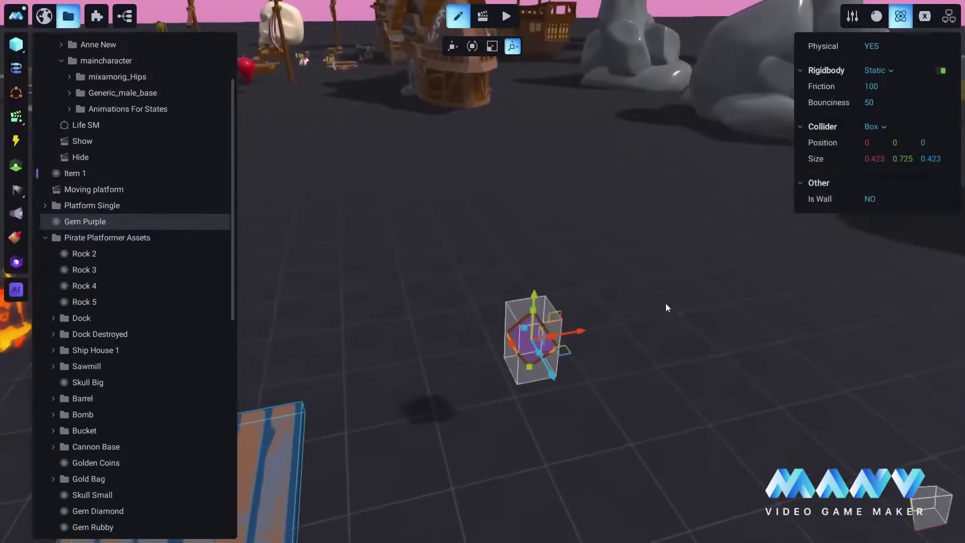
pyautogui.scroll(3, 656, 310)
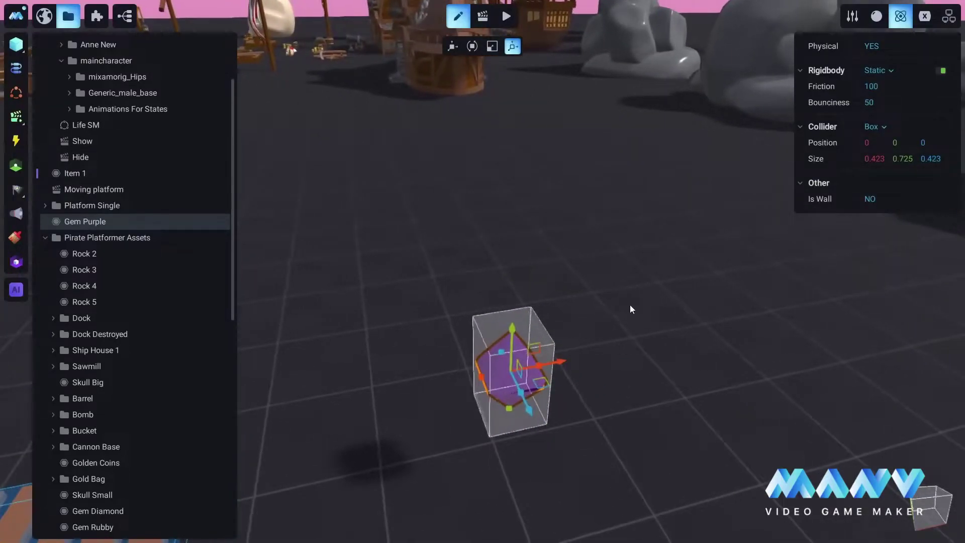
pyautogui.moveTo(629, 309); pyautogui.dragTo(538, 224, button='right')
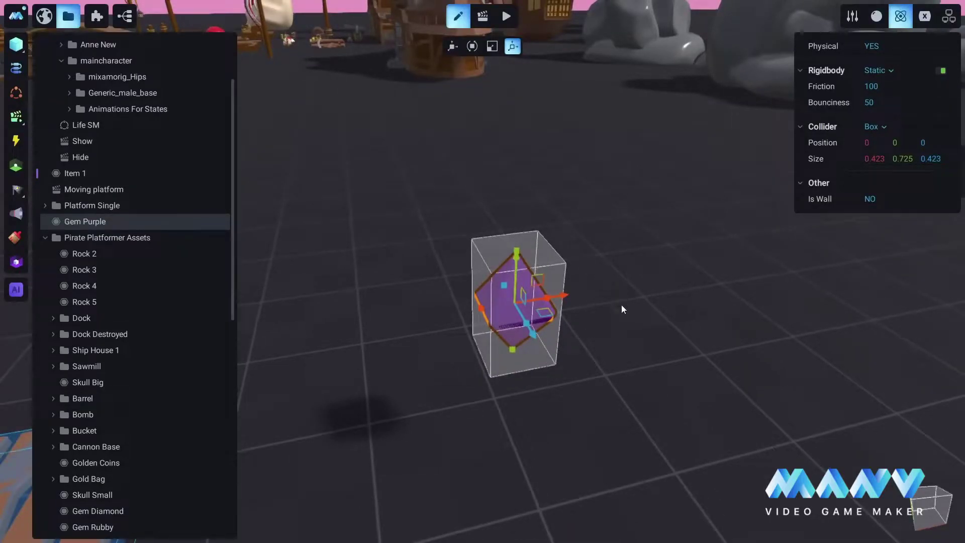
pyautogui.scroll(-2, 662, 312)
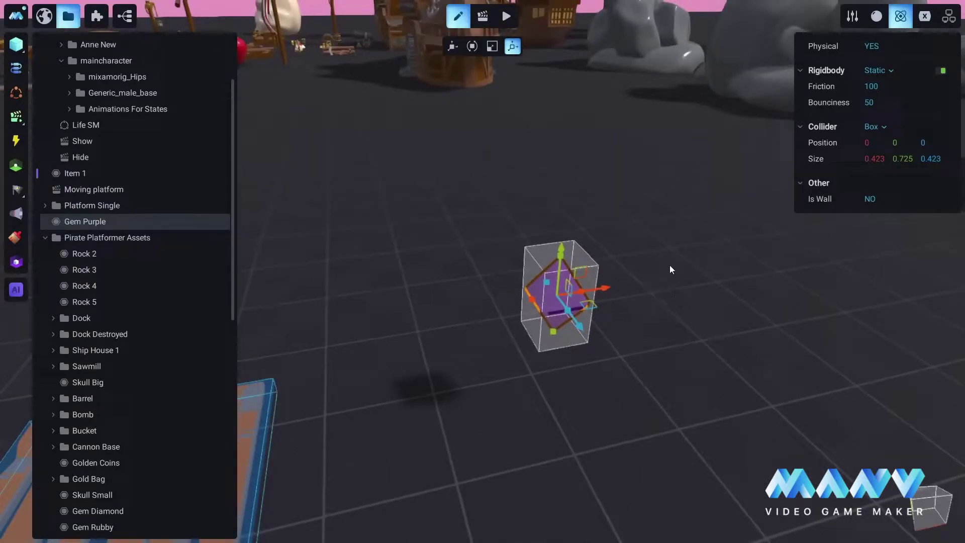
pyautogui.click(881, 71)
pyautogui.click(879, 85)
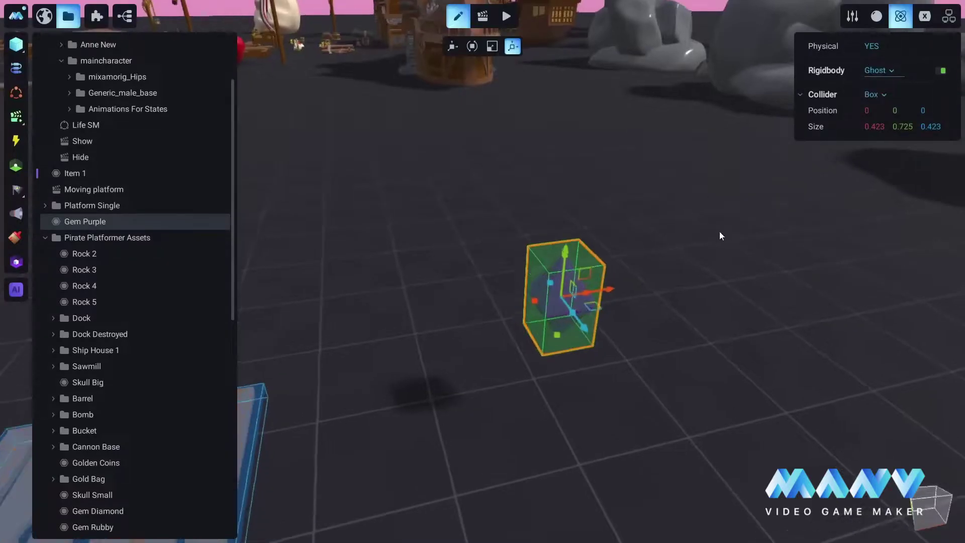
pyautogui.moveTo(709, 231); pyautogui.dragTo(575, 222, button='right')
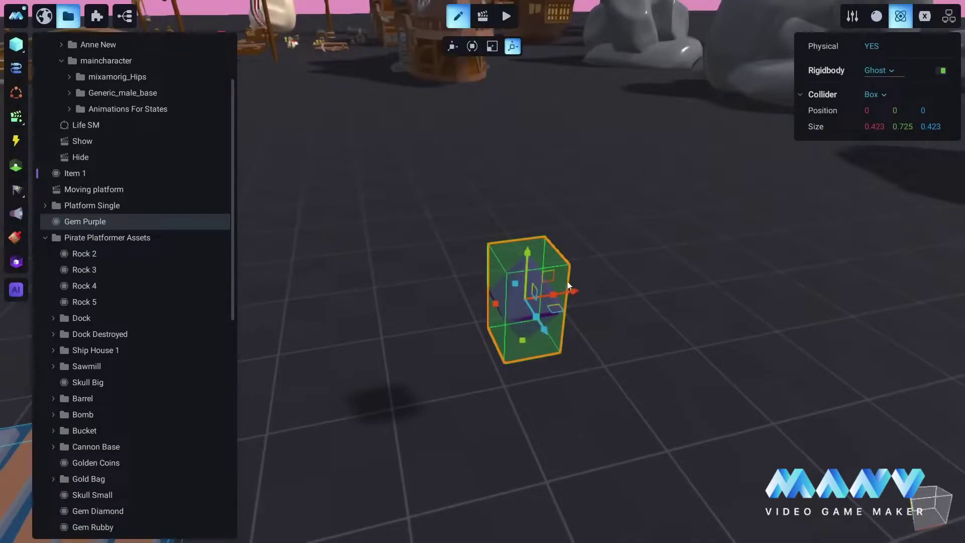
# Step: Change the purple gem's collider shape to Sphere and return to the move transform tool
pyautogui.click(883, 94)
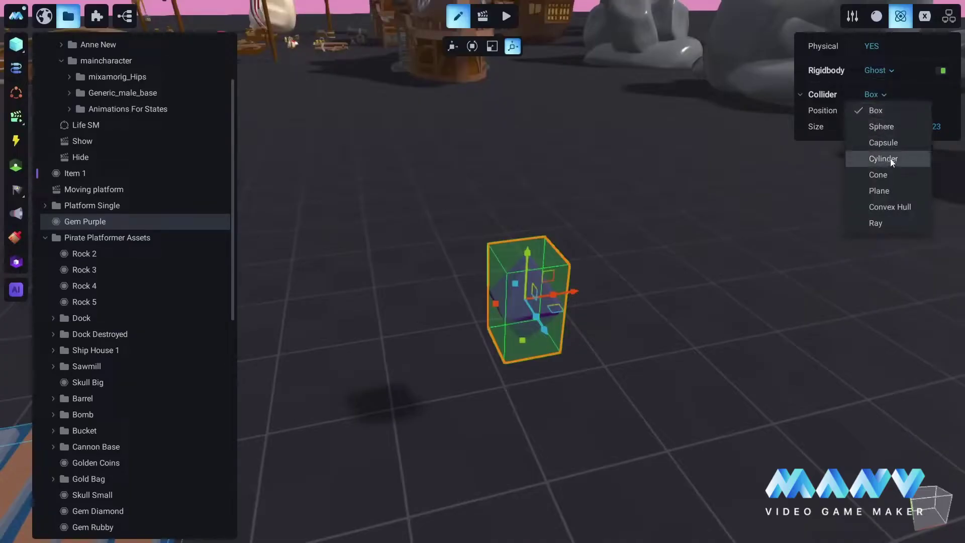
pyautogui.click(882, 126)
pyautogui.moveTo(675, 297)
pyautogui.mouseDown(button='right')
pyautogui.moveTo(714, 345)
pyautogui.moveTo(583, 93)
pyautogui.mouseUp(button='right')
pyautogui.click(452, 46)
pyautogui.moveTo(544, 149); pyautogui.dragTo(568, 322, button='right')
pyautogui.moveTo(644, 293); pyautogui.dragTo(590, 319, button='right')
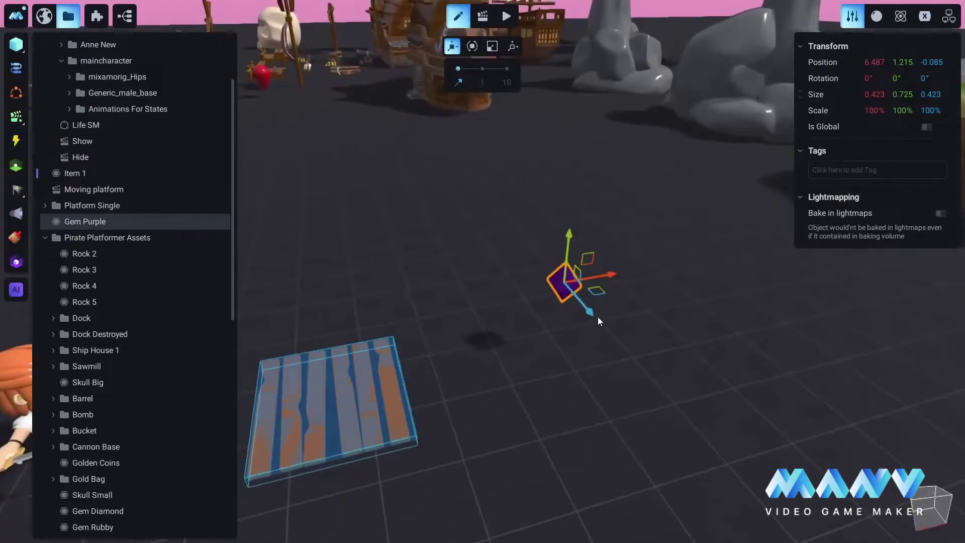
# Step: Switch to animation mode, create an animation under Gem Purple and name it Hover
pyautogui.click(482, 16)
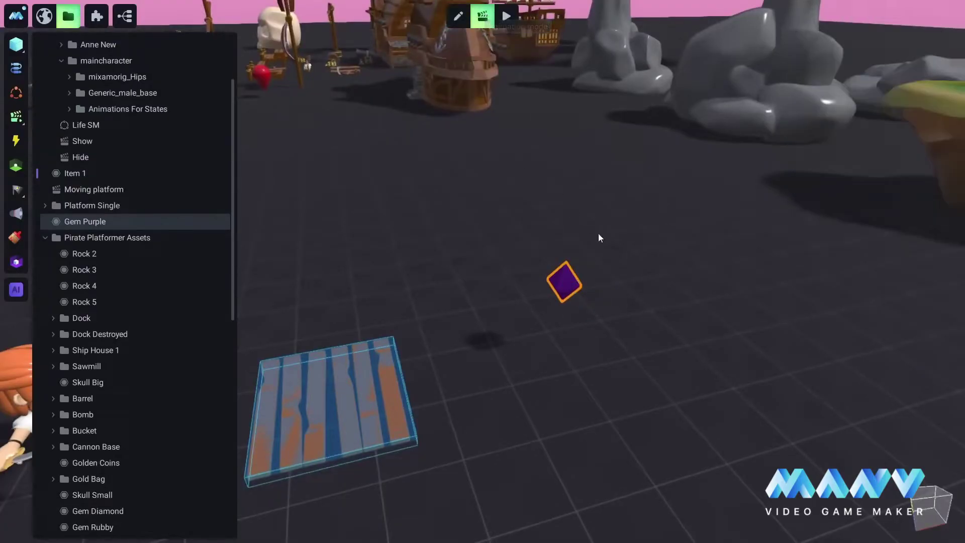
pyautogui.moveTo(598, 235); pyautogui.dragTo(641, 257, button='right')
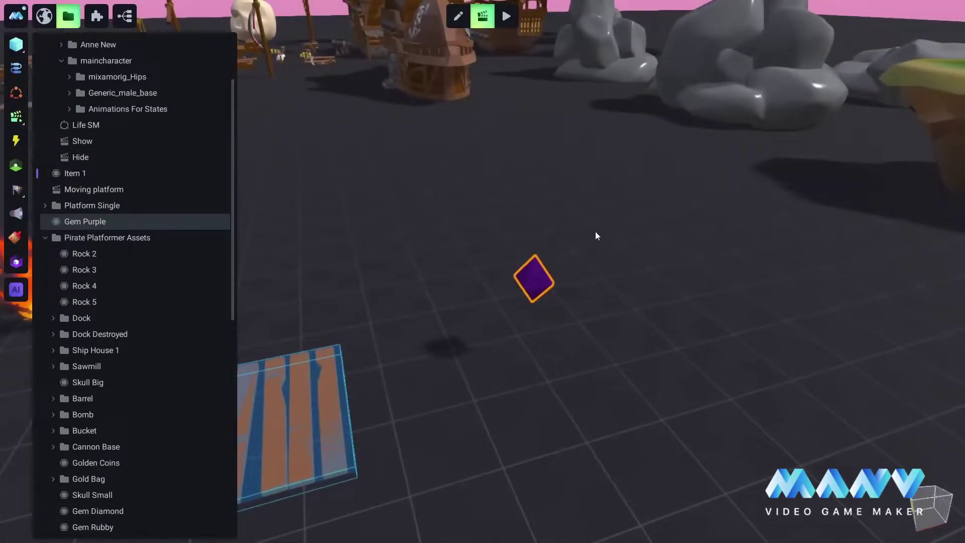
pyautogui.rightClick(89, 224)
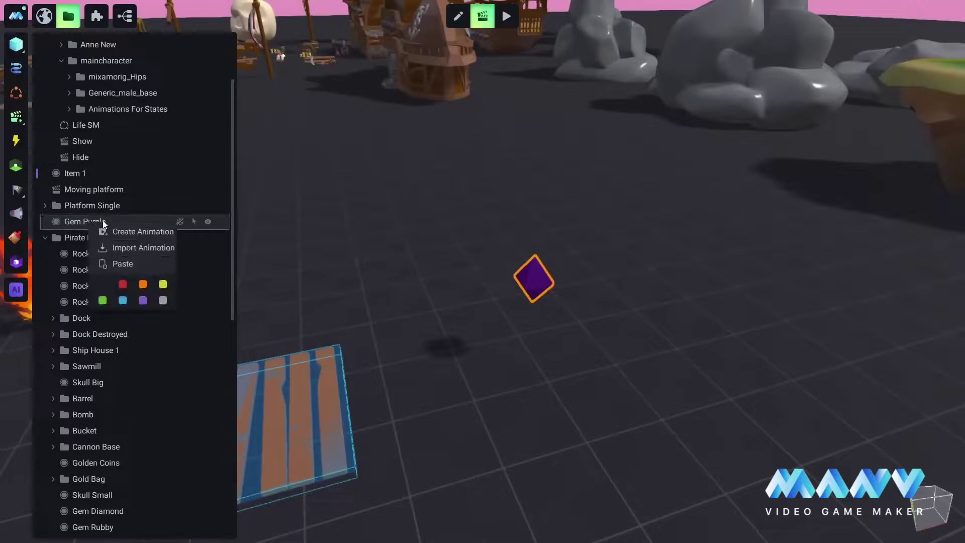
pyautogui.click(134, 231)
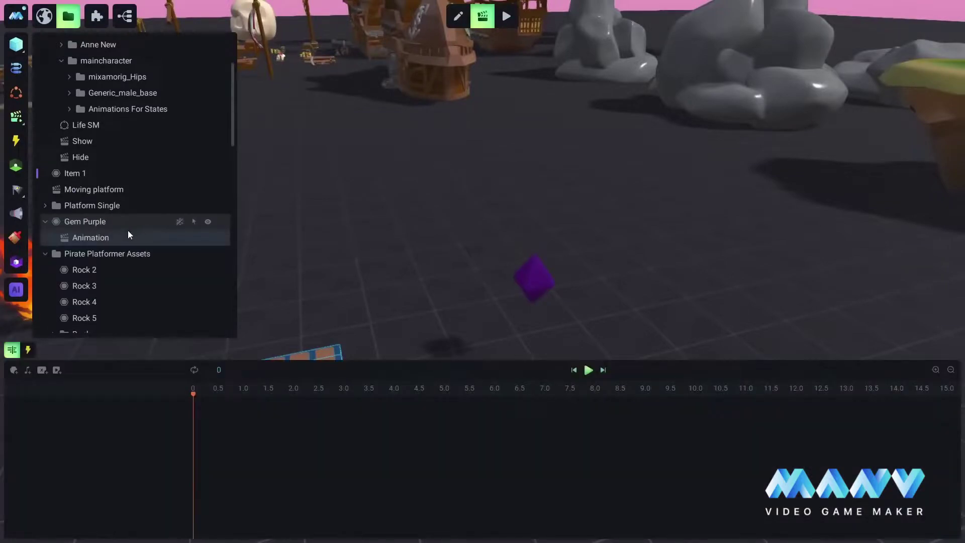
pyautogui.rightClick(92, 237)
pyautogui.click(130, 292)
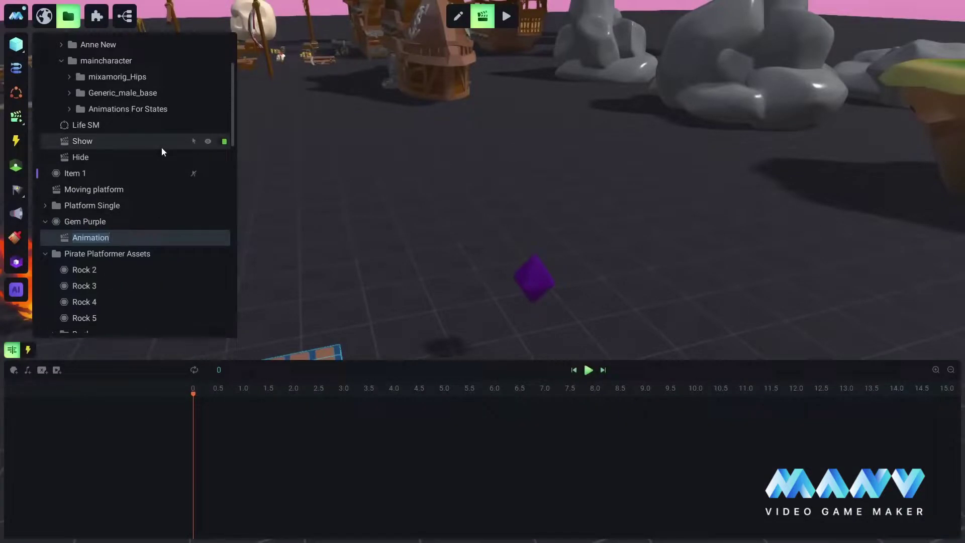
pyautogui.write('Hover')
# Step: Add Gem Purple to the Hover animation's timeline with a Position Y track
pyautogui.scroll(5, 460, 224)
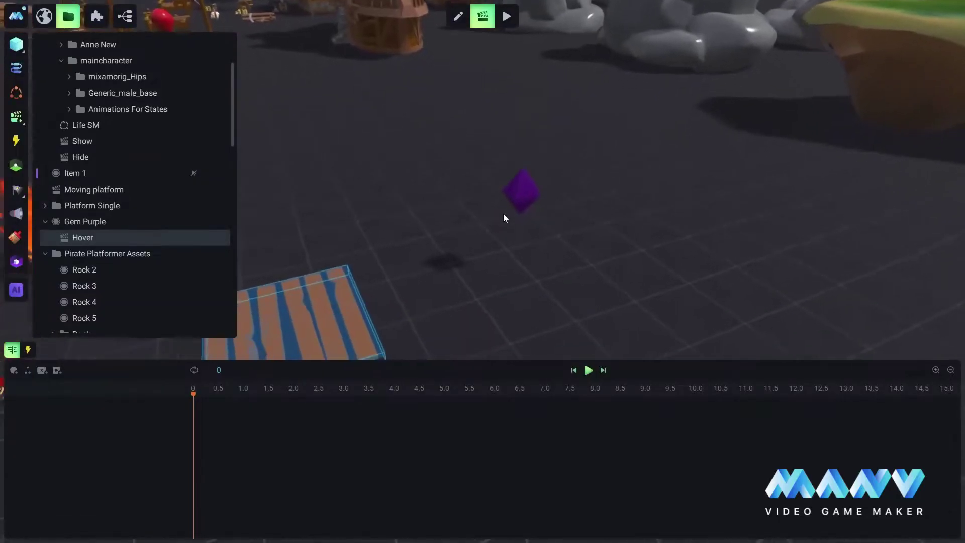
pyautogui.scroll(3, 504, 217)
pyautogui.moveTo(548, 217)
pyautogui.mouseDown()
pyautogui.moveTo(547, 111)
pyautogui.moveTo(551, 213)
pyautogui.mouseUp()
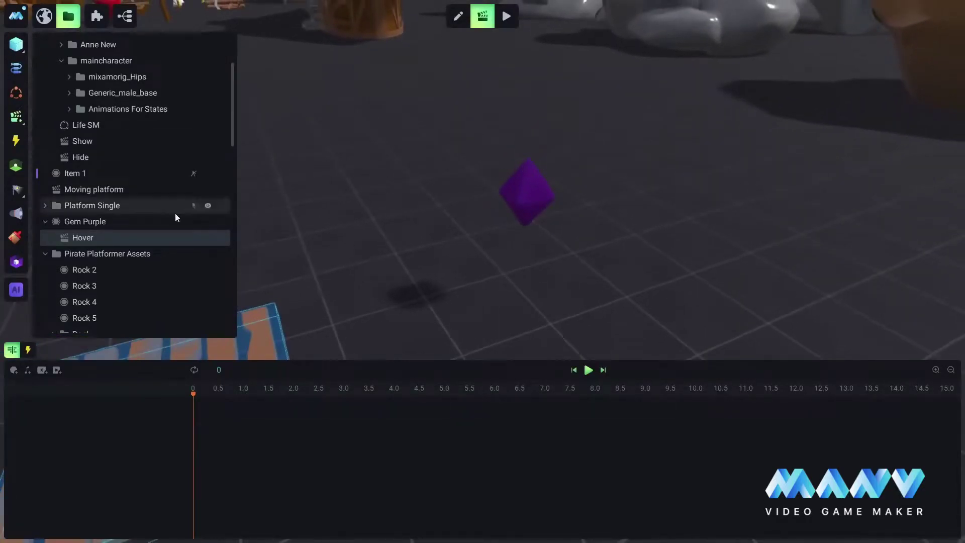
pyautogui.rightClick(96, 220)
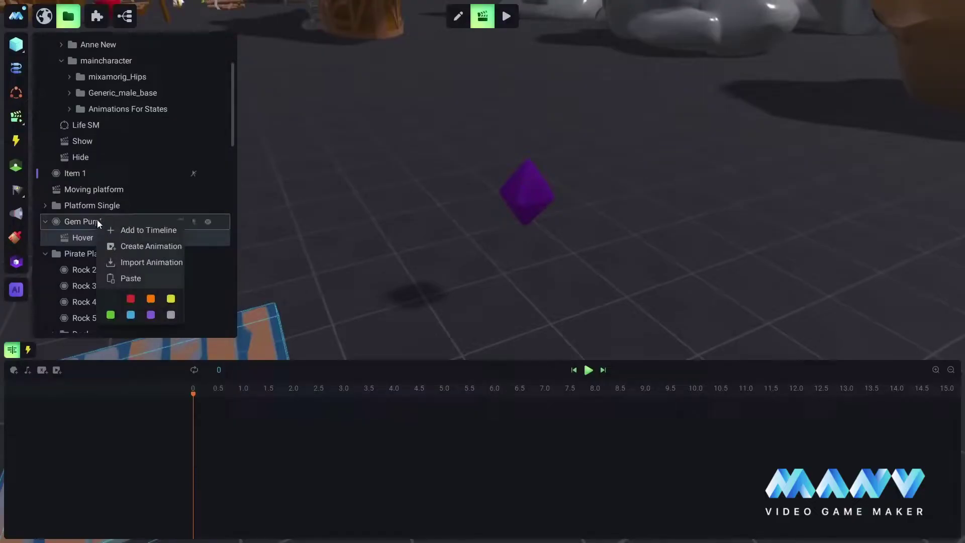
pyautogui.click(144, 229)
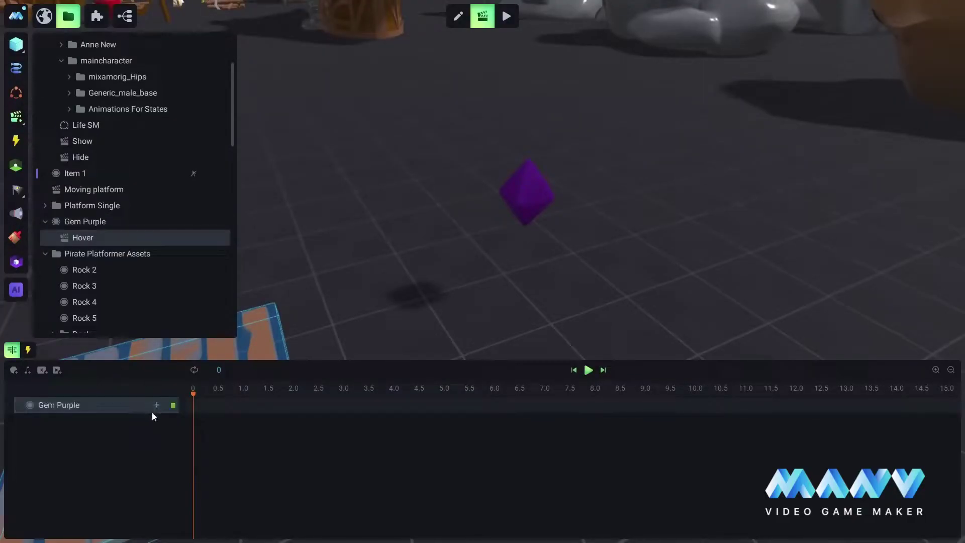
pyautogui.click(156, 404)
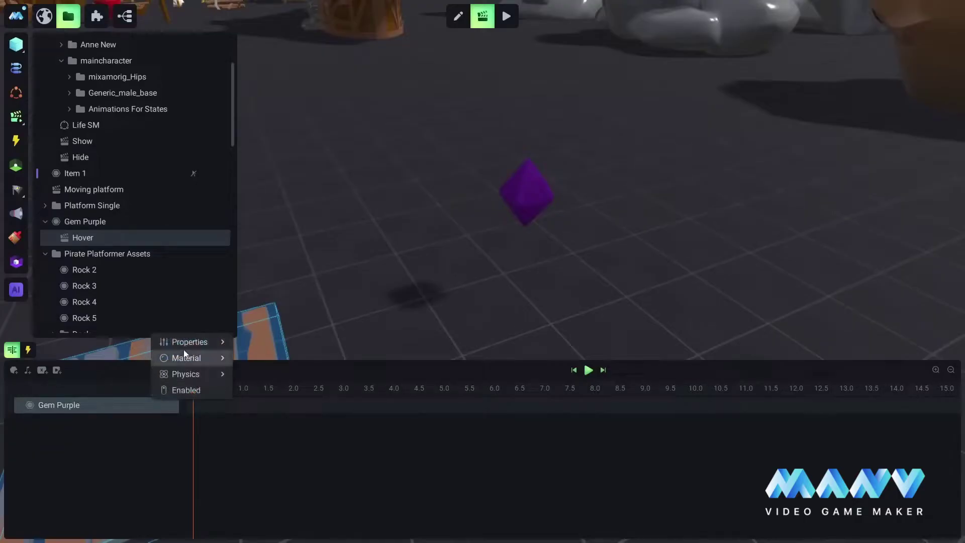
pyautogui.moveTo(189, 343)
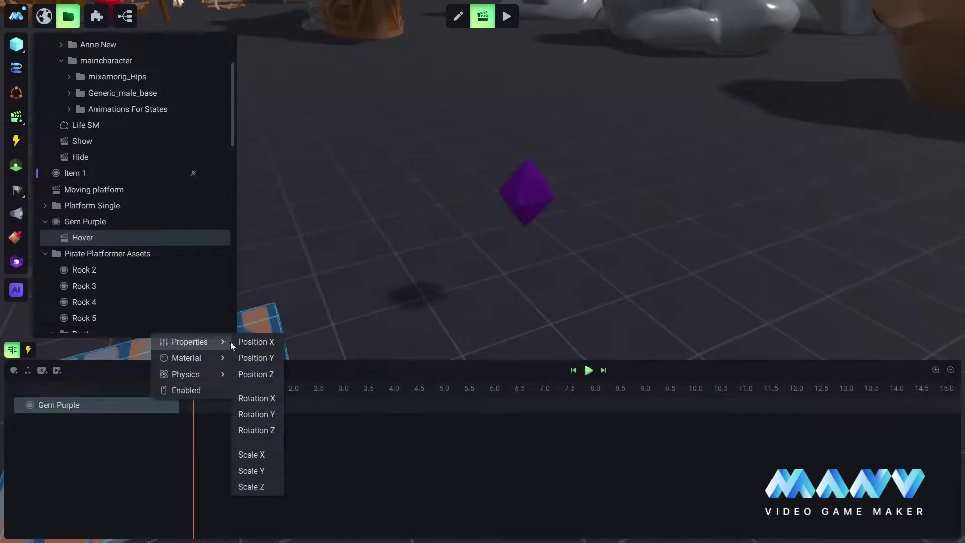
pyautogui.click(261, 358)
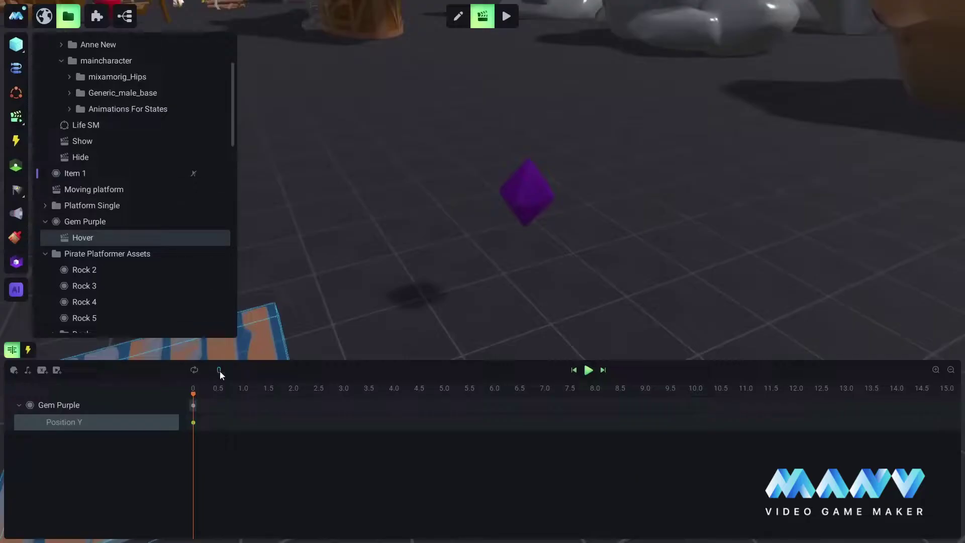
# Step: Add a Position Y keyframe at 1.5 seconds on Gem Purple's track with the value origin + 0.5
pyautogui.click(268, 422)
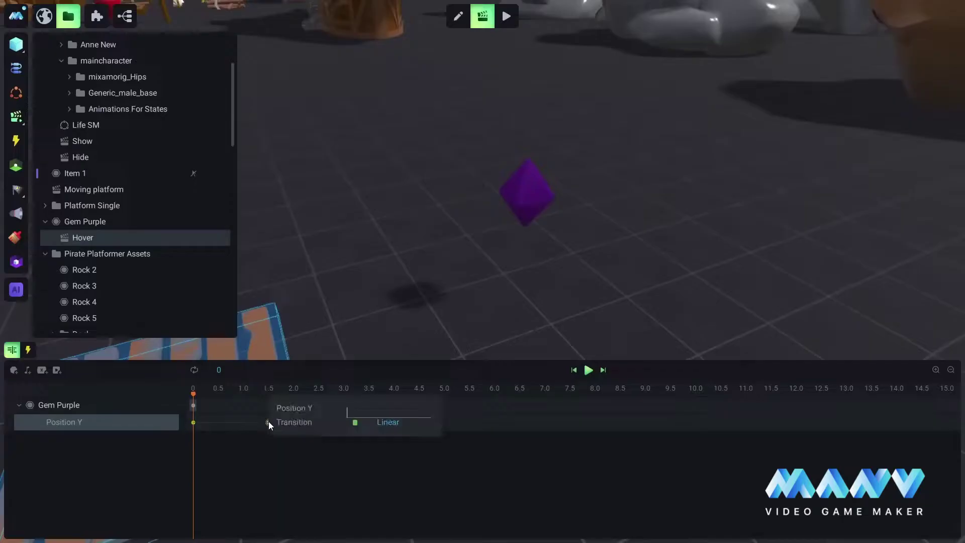
pyautogui.write('orig')
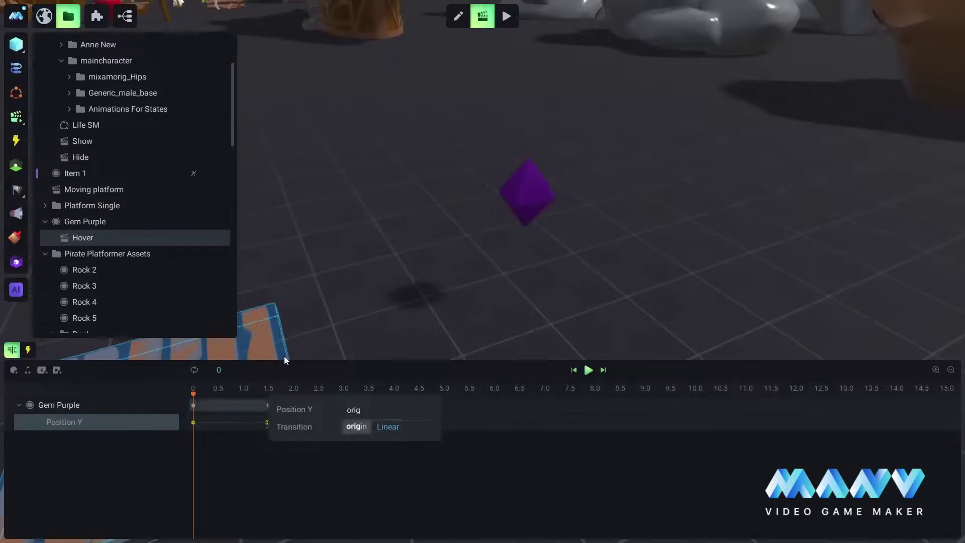
pyautogui.write('in + 0')
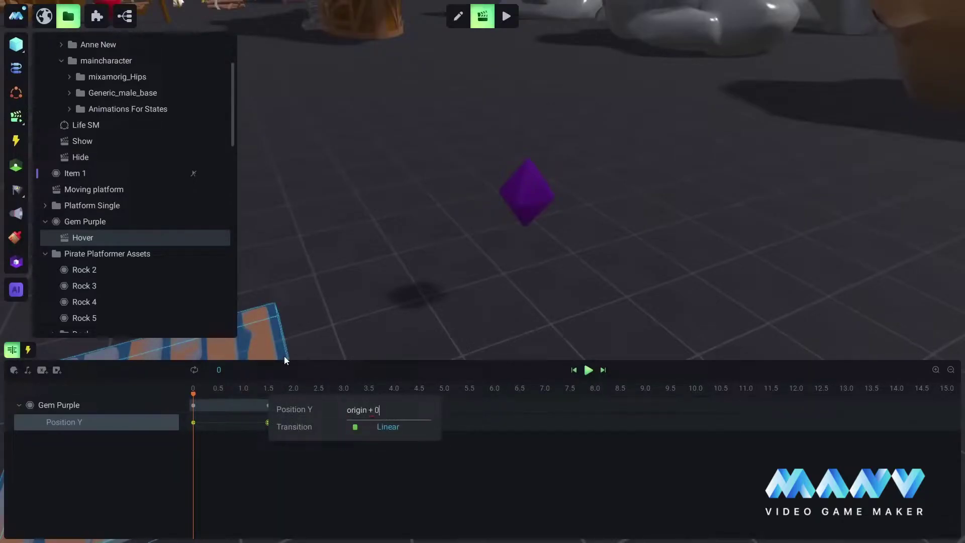
pyautogui.write('.5')
pyautogui.press('Return')
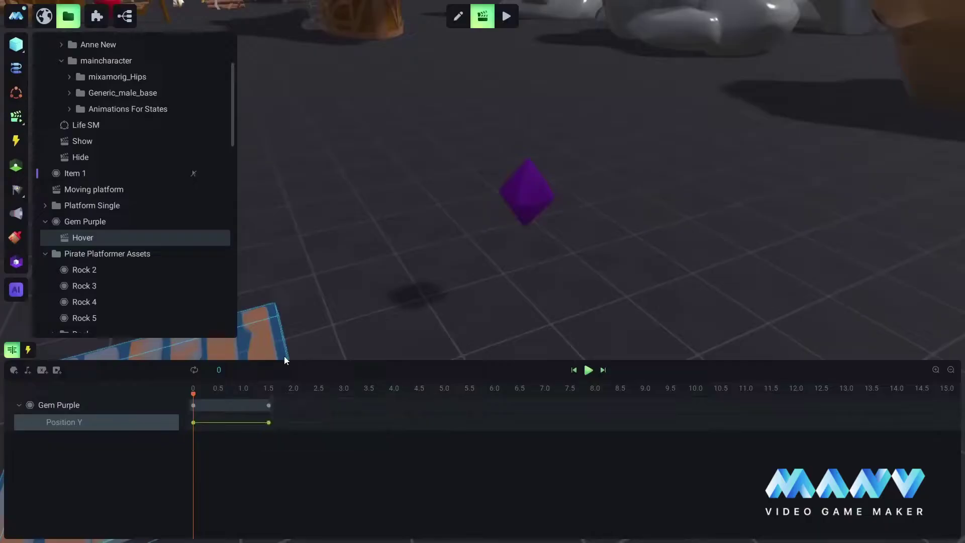
# Step: Add a Position Y keyframe at 3.0 seconds on Gem Purple's track with the value origin - 0.5
pyautogui.click(342, 422)
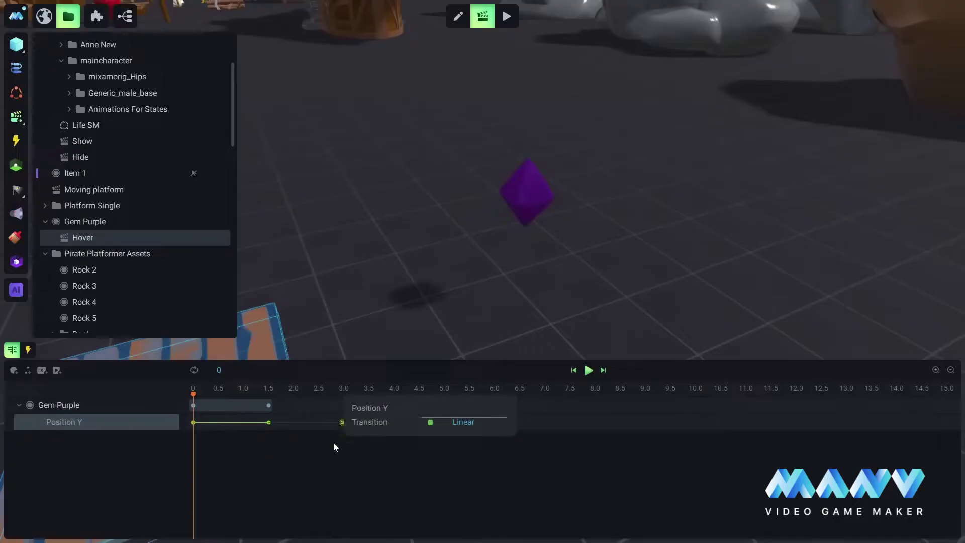
pyautogui.write('origin - 0.5')
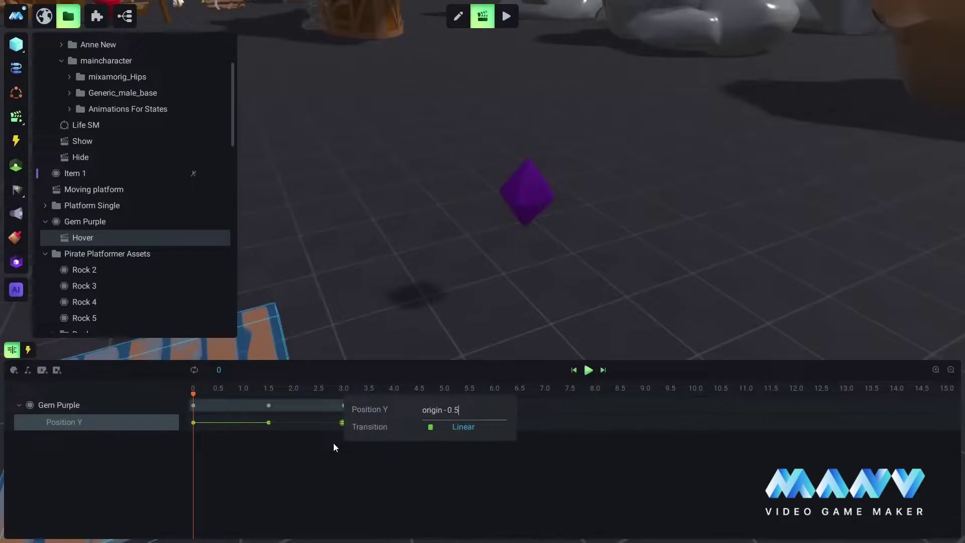
pyautogui.press('Return')
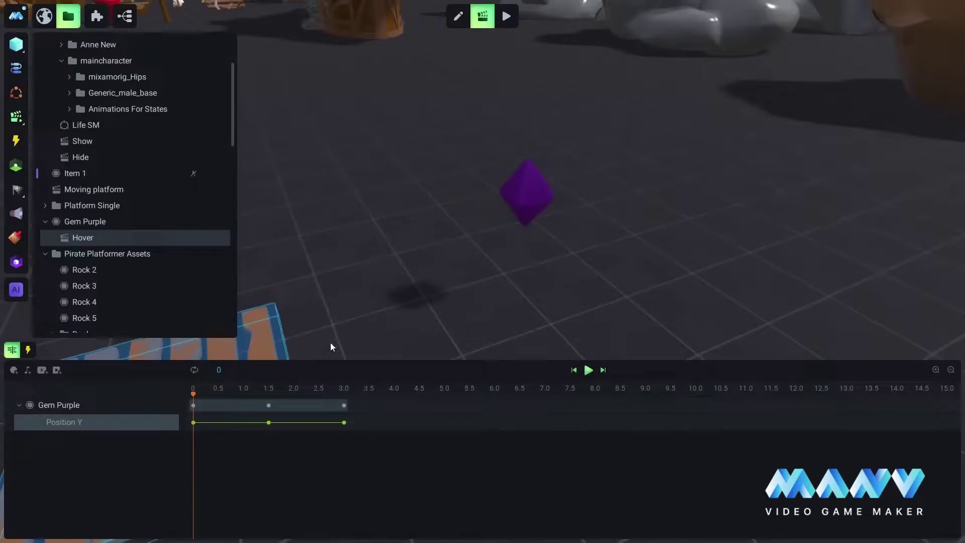
# Step: Set the Hover animation to loop
pyautogui.moveTo(491, 287); pyautogui.dragTo(523, 181)
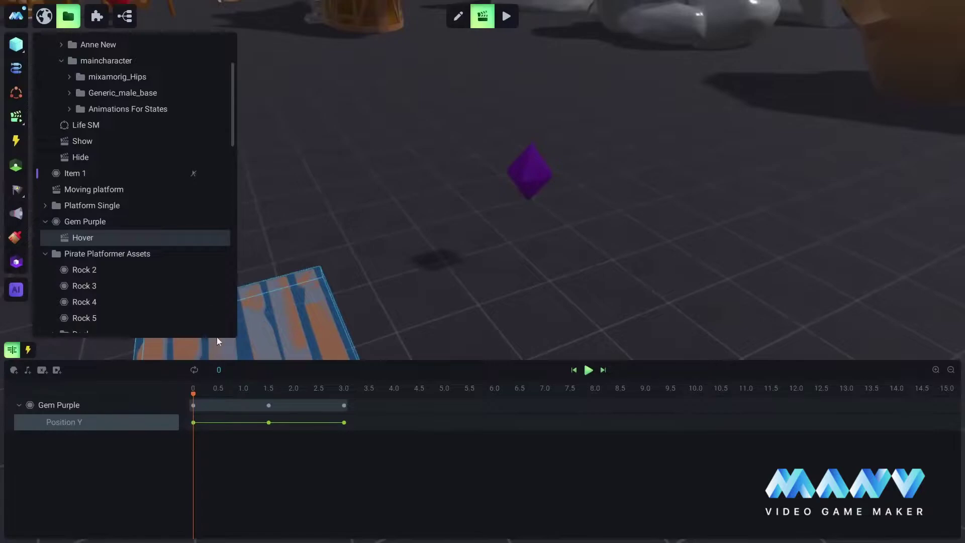
pyautogui.click(194, 370)
pyautogui.moveTo(527, 214)
pyautogui.mouseDown(button='middle')
pyautogui.moveTo(461, 228)
pyautogui.moveTo(519, 206)
pyautogui.moveTo(541, 215)
pyautogui.mouseUp(button='middle')
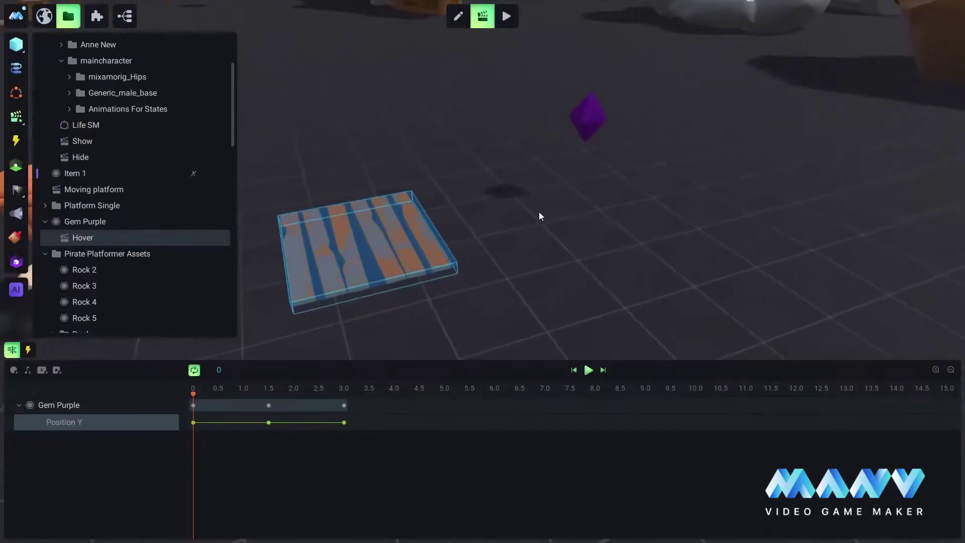
# Step: Change the transition of the Position Y keyframe at 0 seconds to Ease
pyautogui.click(194, 422)
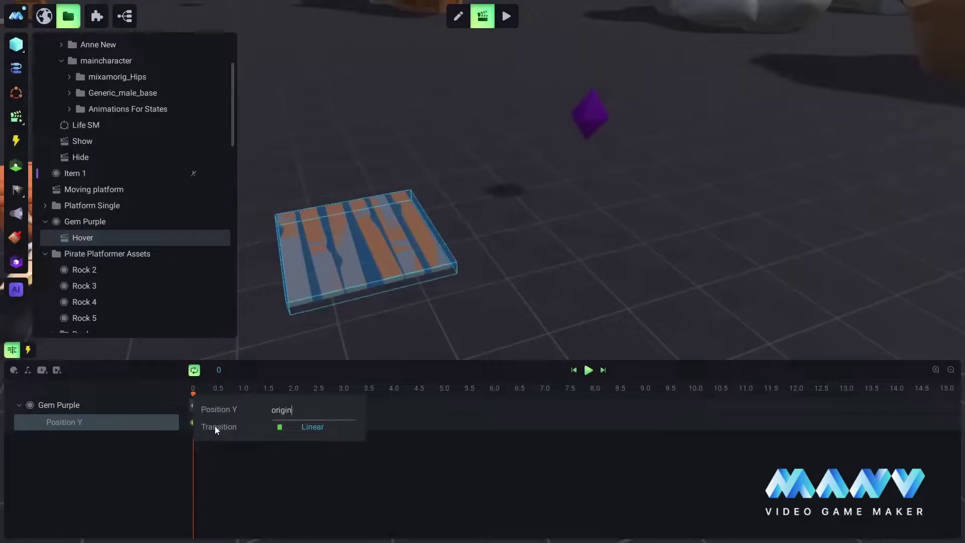
pyautogui.click(315, 426)
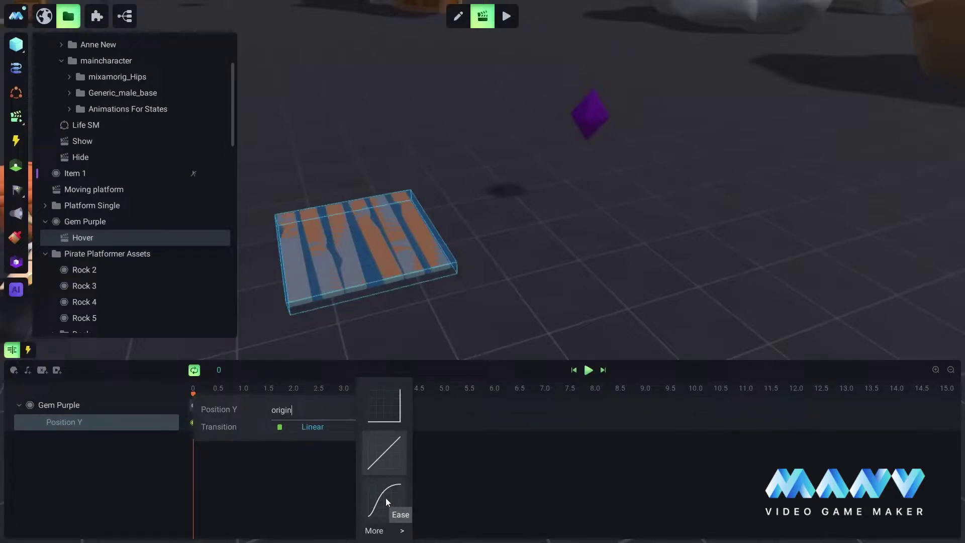
pyautogui.click(385, 531)
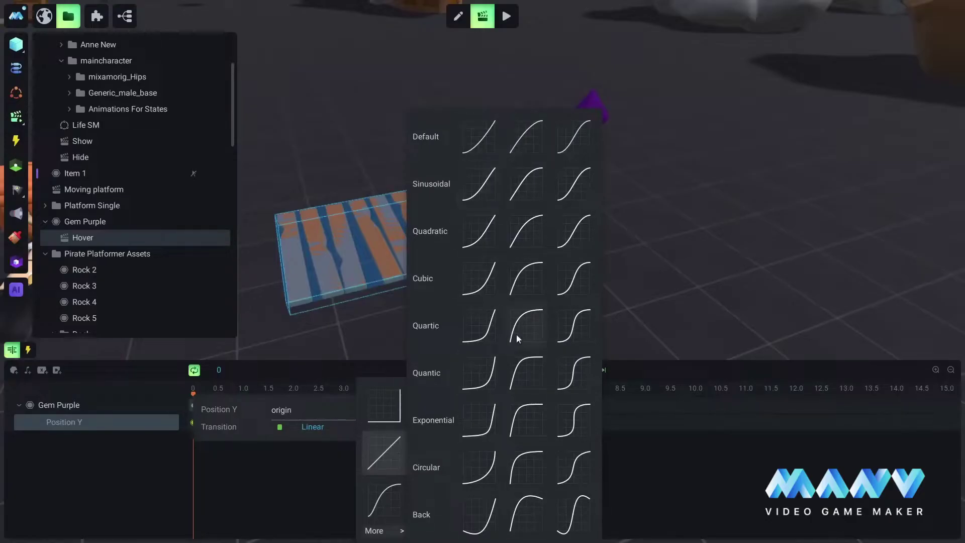
pyautogui.click(382, 499)
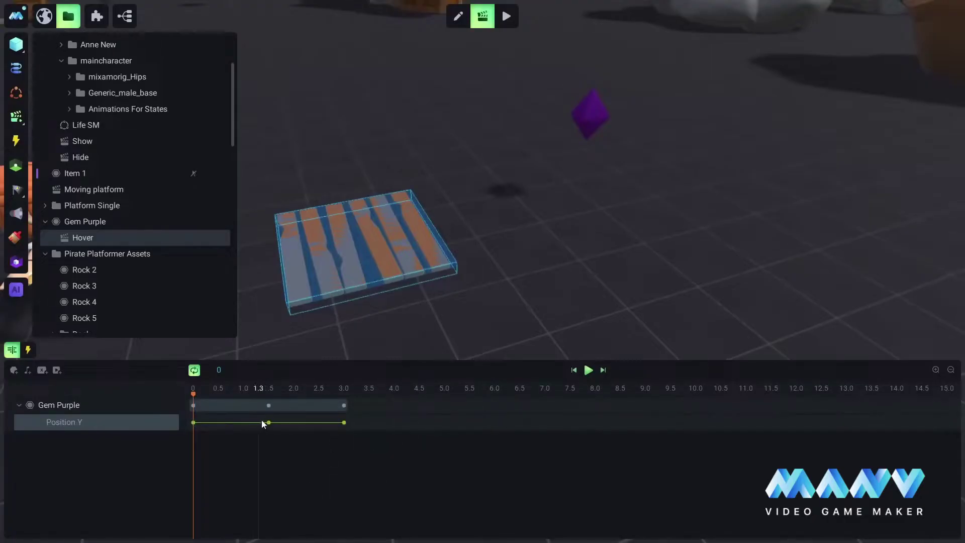
# Step: Change the transition of the 1.5-second Position Y keyframe to Ease, and preview the Hover animation
pyautogui.click(268, 423)
pyautogui.click(397, 431)
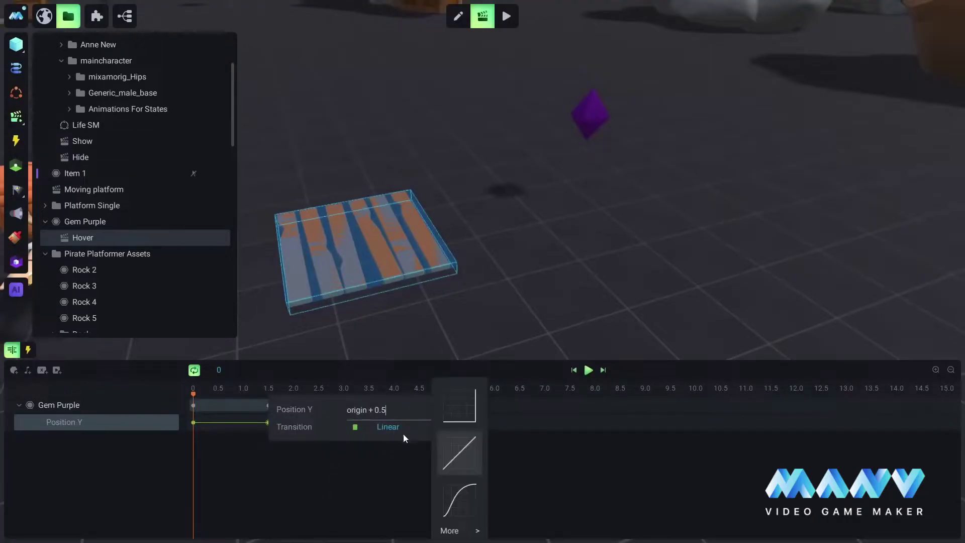
pyautogui.click(464, 495)
pyautogui.click(497, 370)
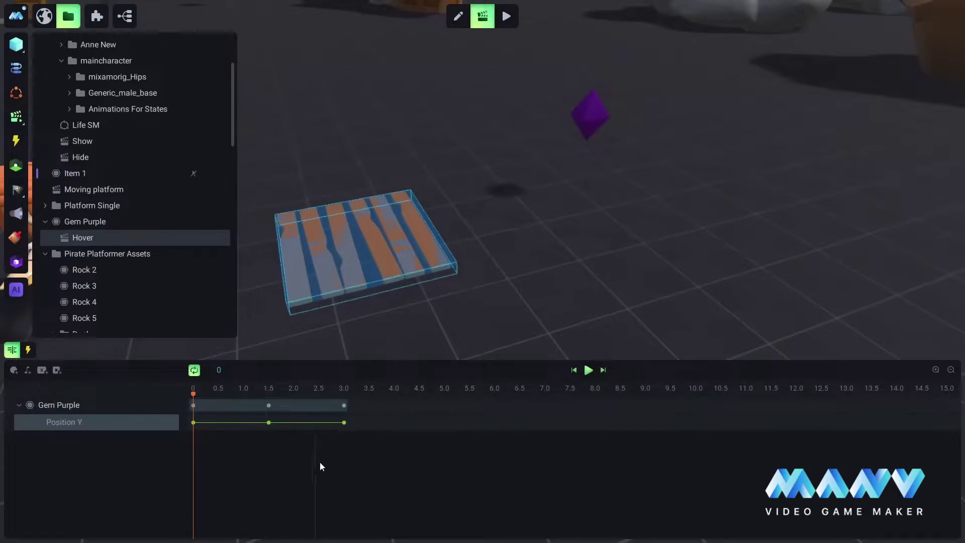
pyautogui.click(588, 370)
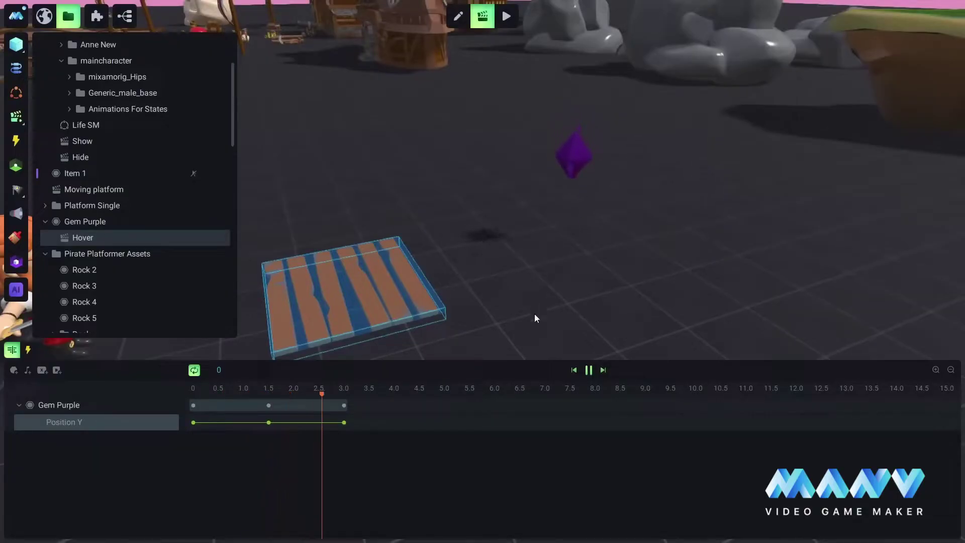
pyautogui.click(588, 370)
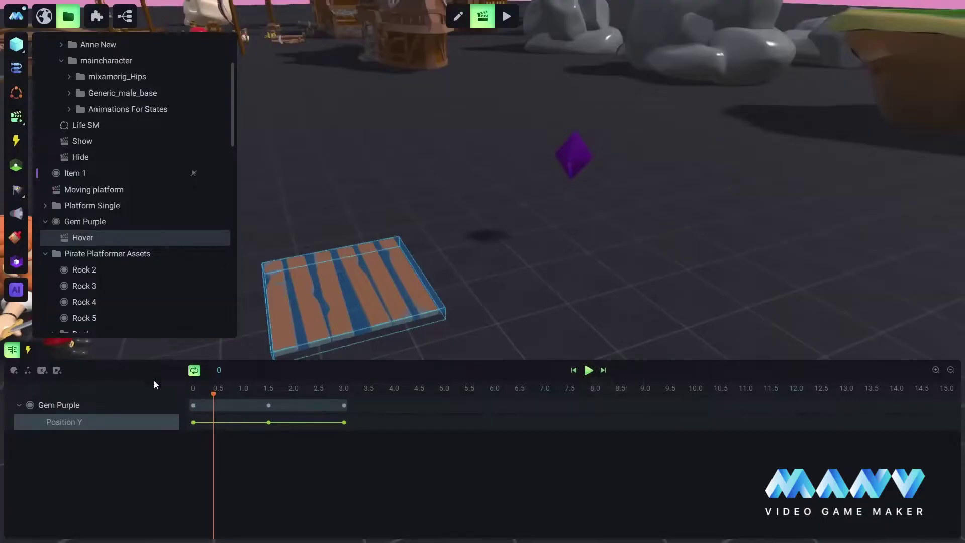
# Step: Add a Rotation Y track to Gem Purple with a keyframe at 3.0 seconds valued origin + 360
pyautogui.rightClick(155, 406)
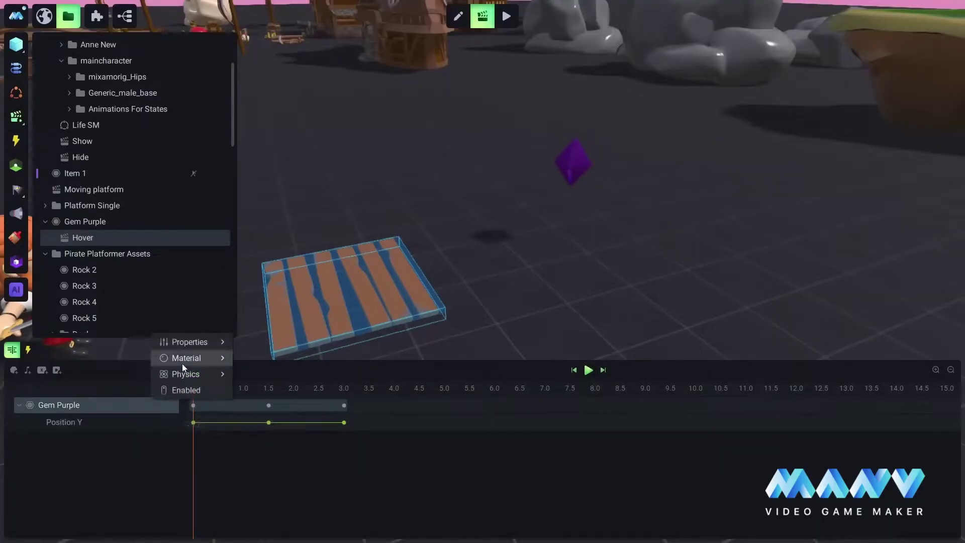
pyautogui.moveTo(191, 342)
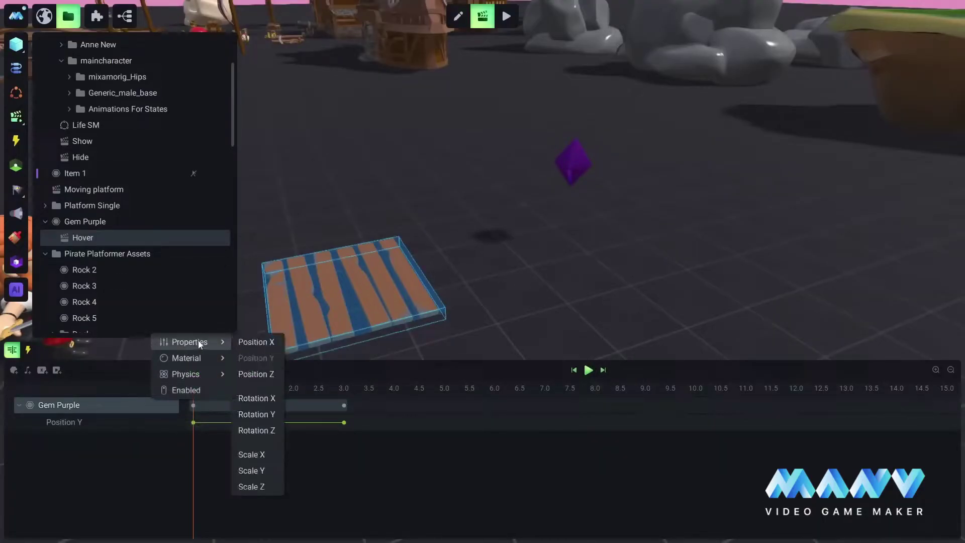
pyautogui.click(260, 414)
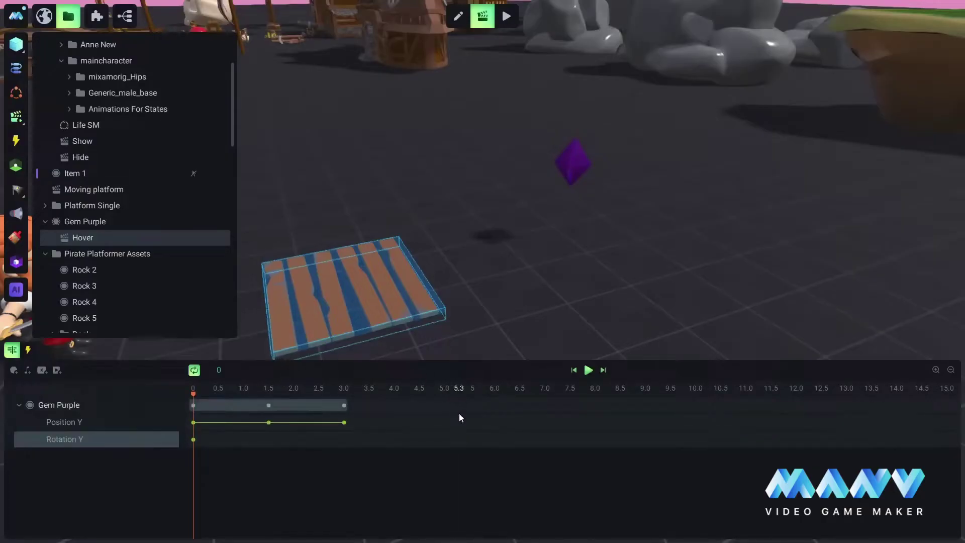
pyautogui.click(344, 440)
pyautogui.write('origi')
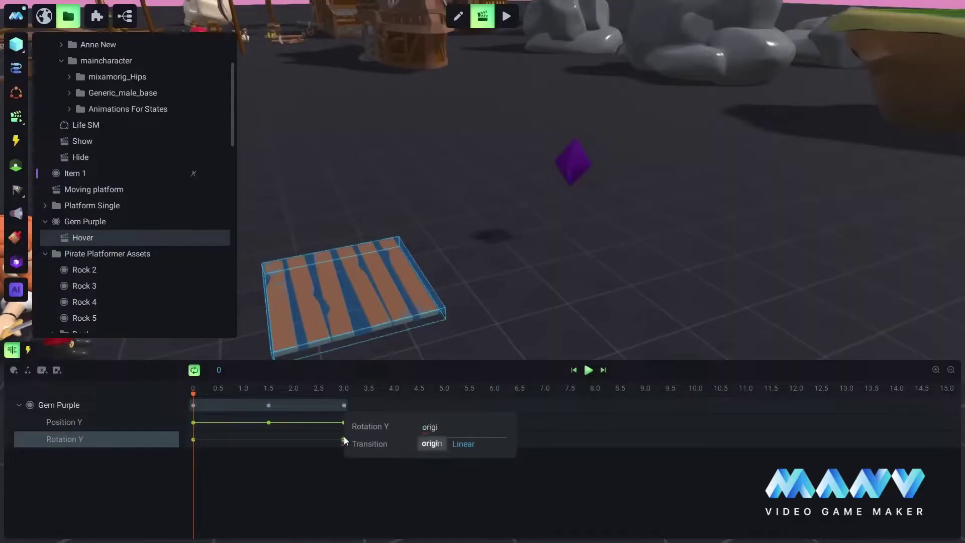
pyautogui.write('n + 360')
pyautogui.press('Return')
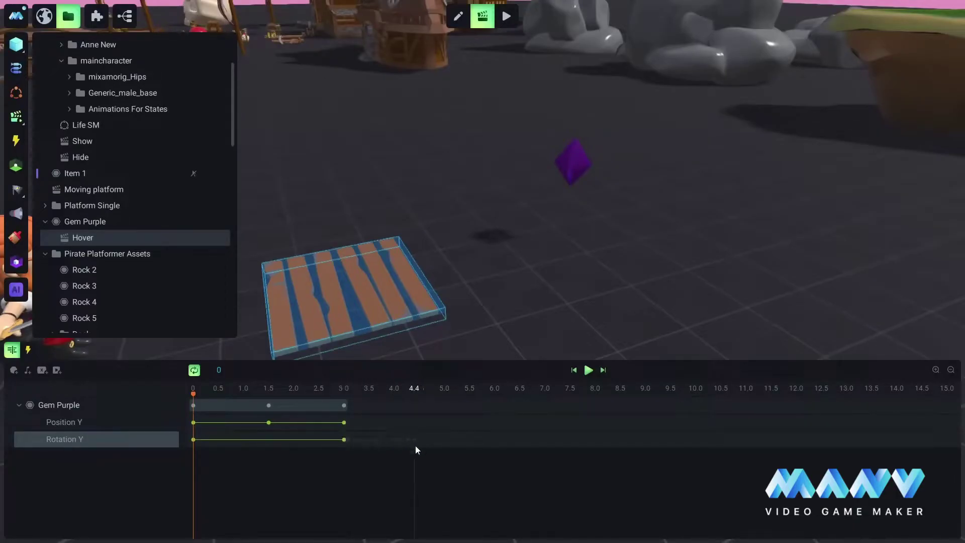
# Step: Play the Hover animation to check the gem's combined rise, fall and spin up close, and stop playback
pyautogui.click(589, 370)
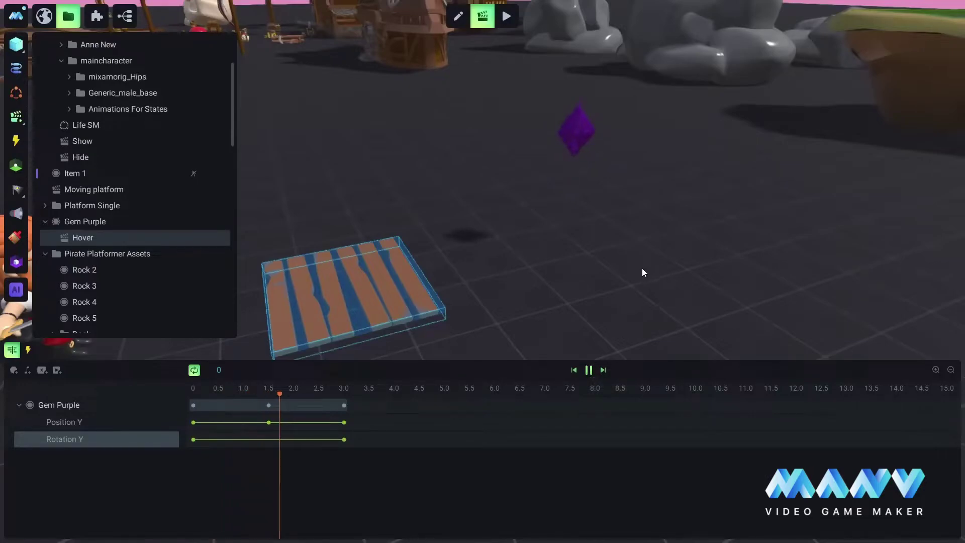
pyautogui.scroll(5, 631, 278)
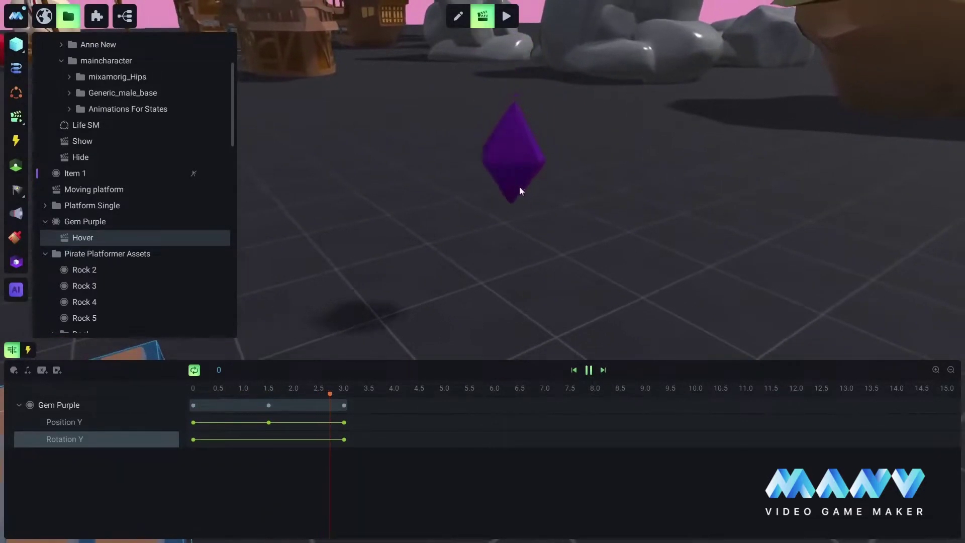
pyautogui.click(589, 370)
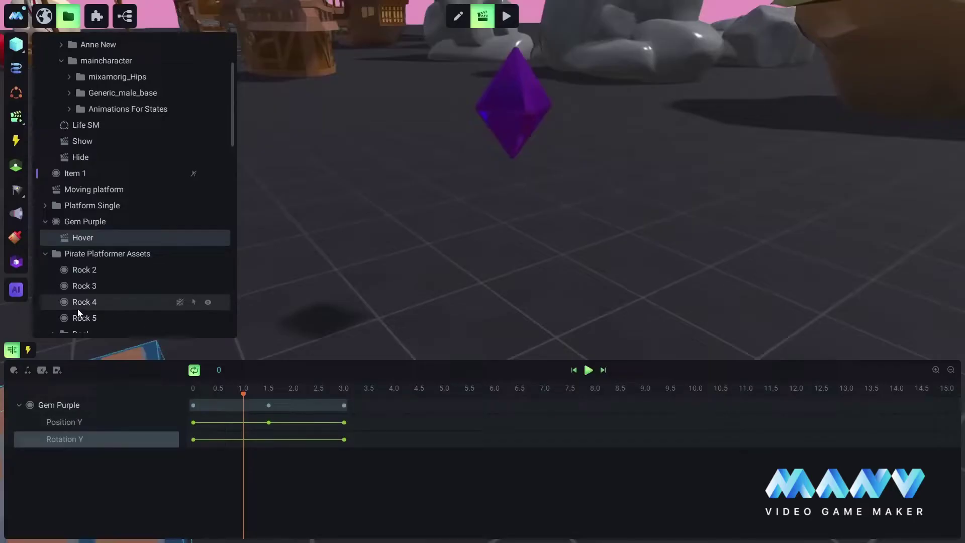
# Step: Add an Object Enabled Continue trigger for Gem Purple to the Hover animation and return to its timeline
pyautogui.click(27, 350)
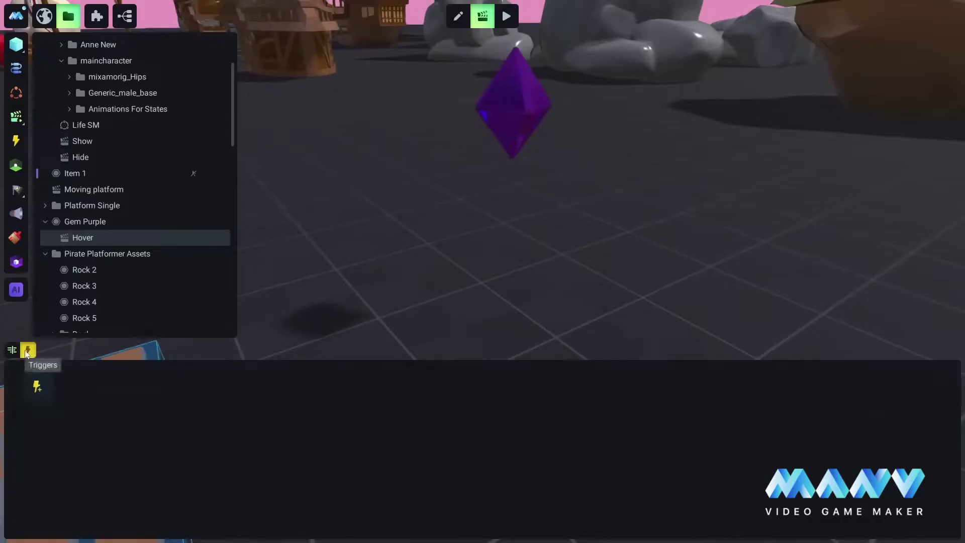
pyautogui.click(37, 387)
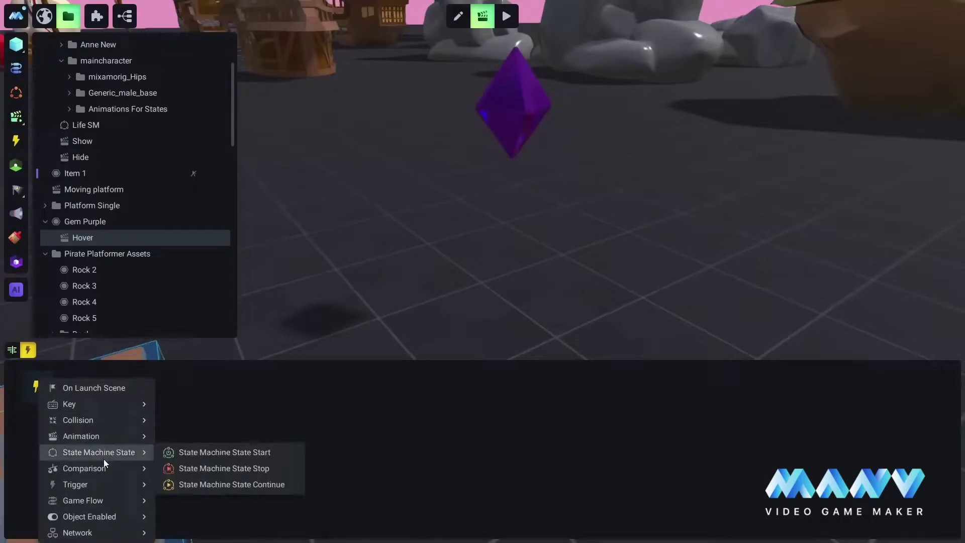
pyautogui.moveTo(106, 517)
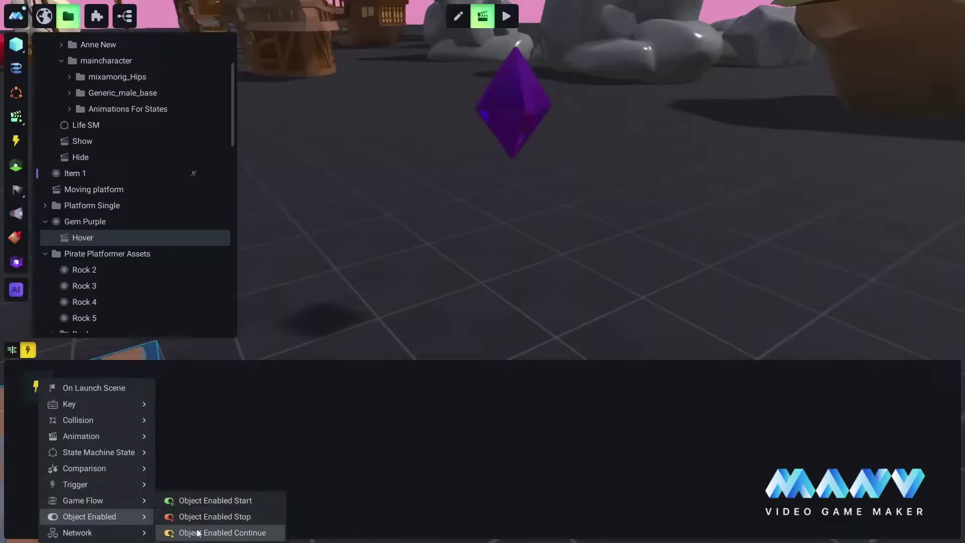
pyautogui.click(223, 534)
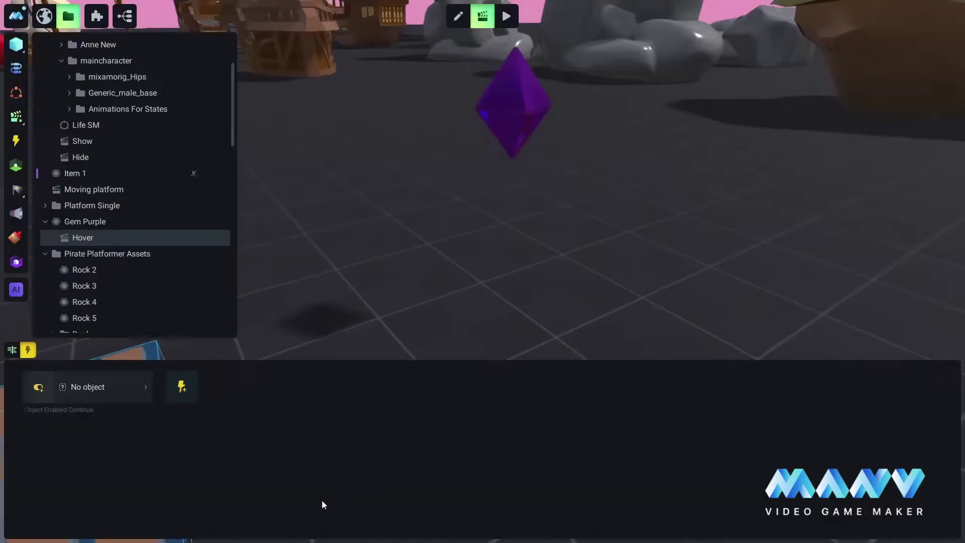
pyautogui.click(83, 388)
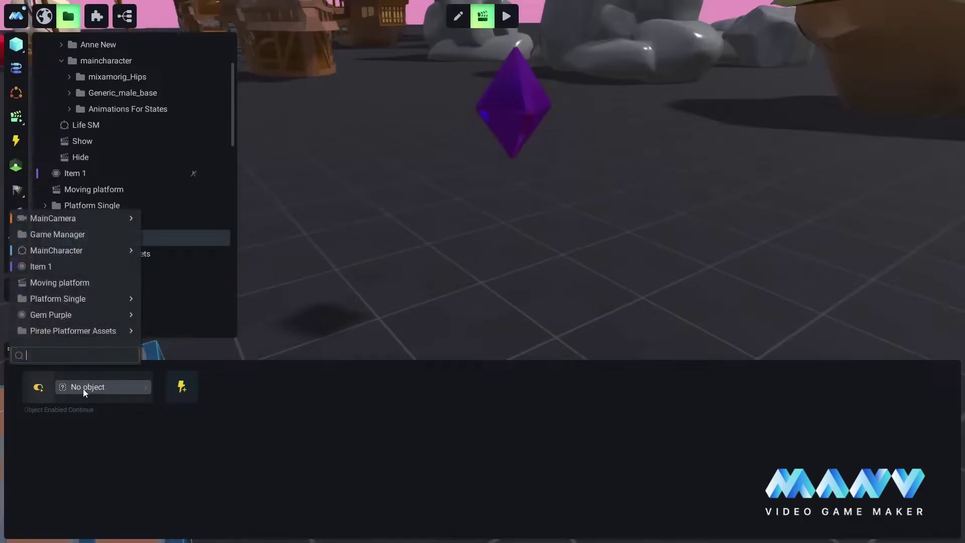
pyautogui.click(59, 315)
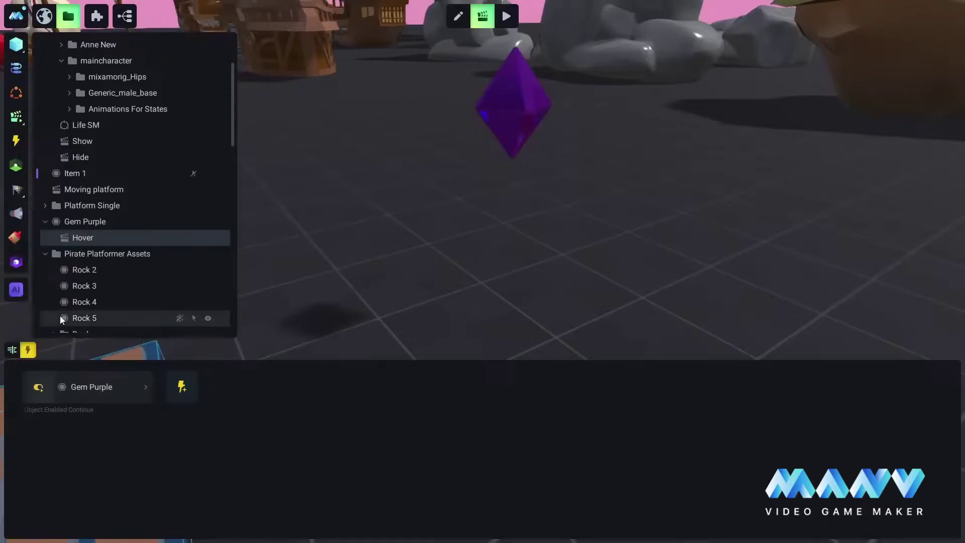
pyautogui.click(11, 349)
# Step: Create a second animation under Gem Purple and name it Collecting
pyautogui.scroll(-3, 547, 199)
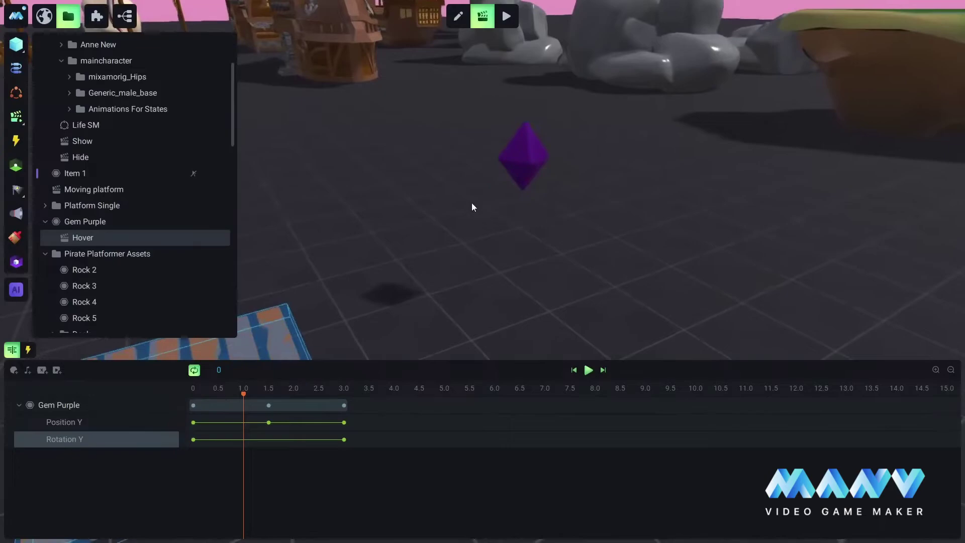
pyautogui.rightClick(89, 221)
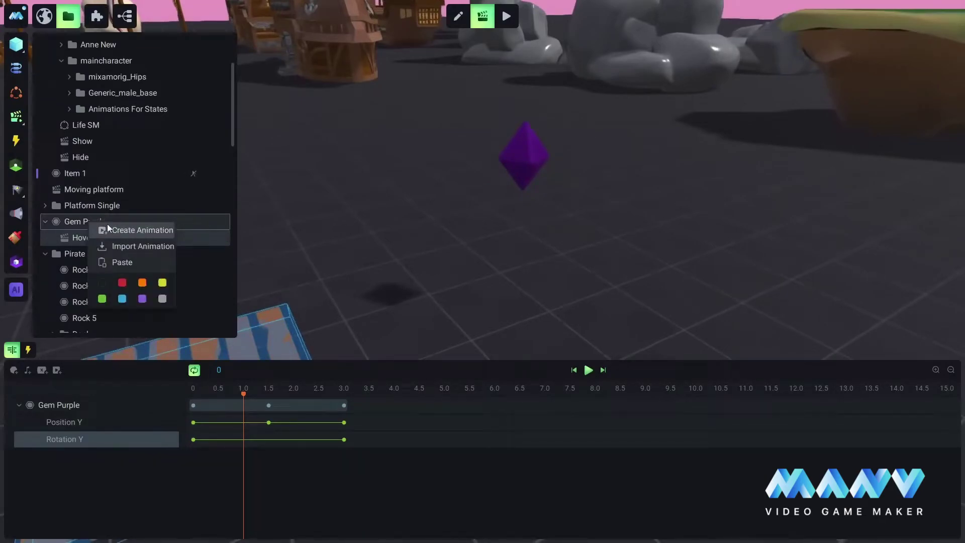
pyautogui.click(143, 231)
pyautogui.rightClick(91, 255)
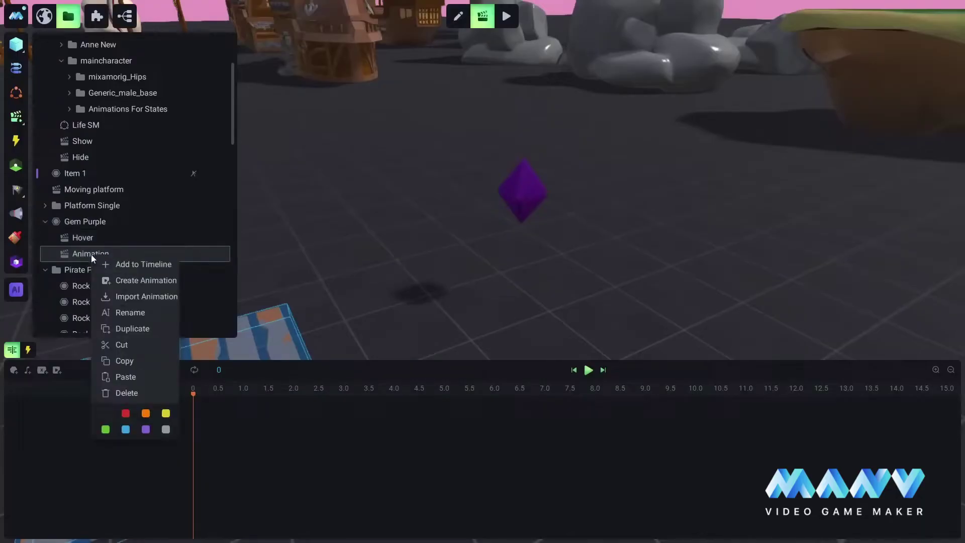
pyautogui.click(128, 312)
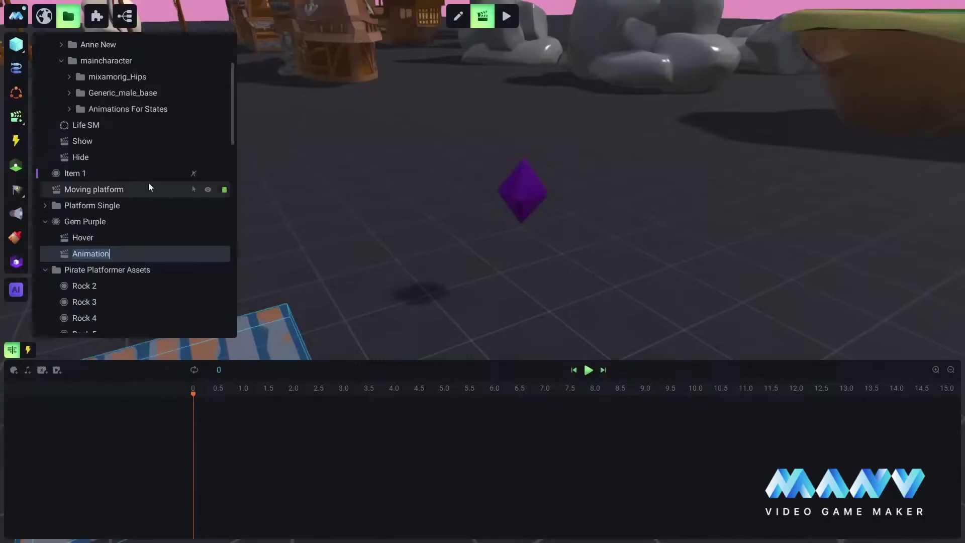
pyautogui.write('Collecting')
# Step: Add Gem Purple to the Collecting animation's timeline and bring the main character into view beside the gem
pyautogui.rightClick(82, 222)
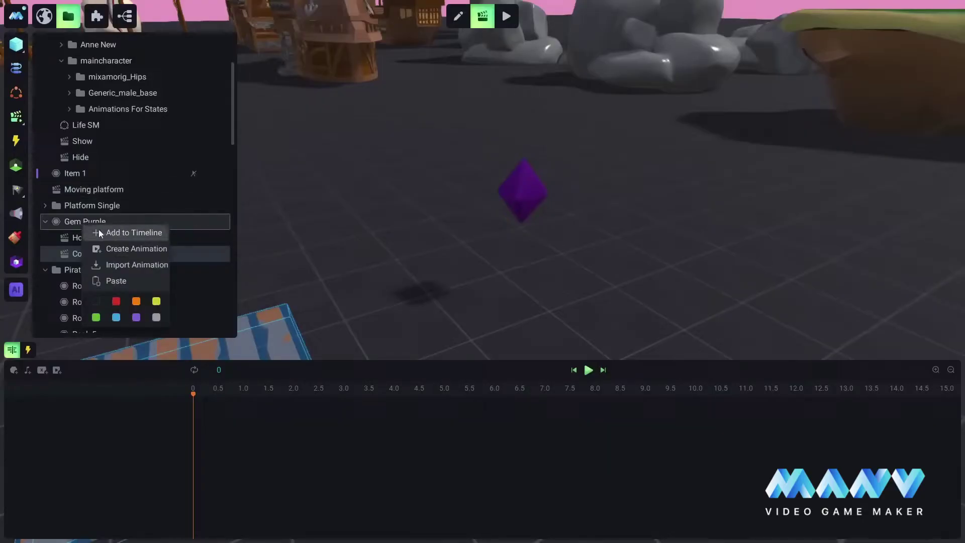
pyautogui.click(129, 233)
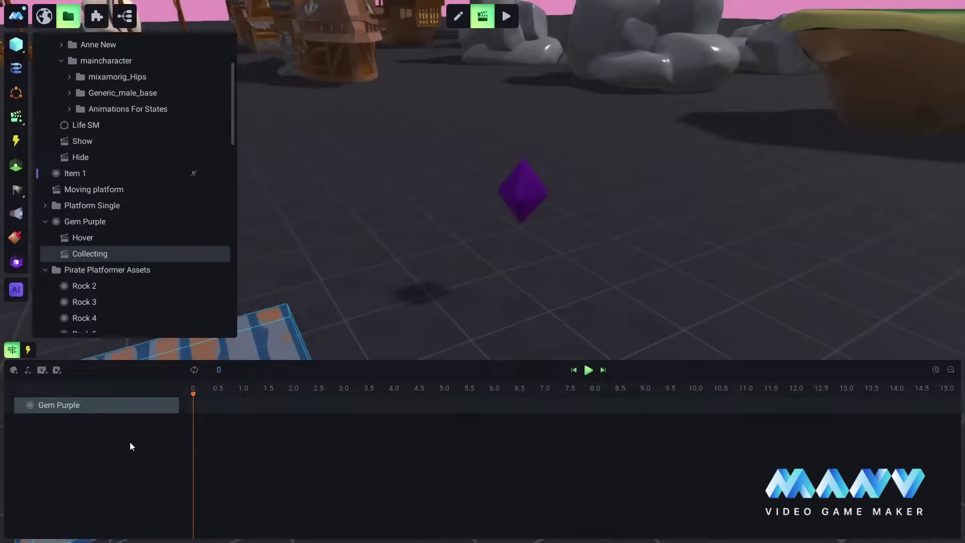
pyautogui.moveTo(773, 201); pyautogui.dragTo(321, 242)
pyautogui.scroll(-3, 578, 238)
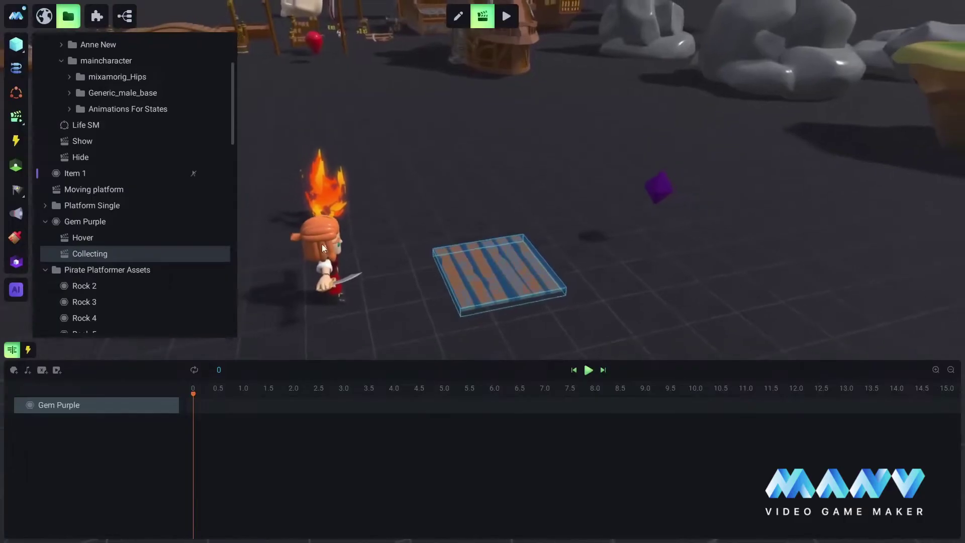